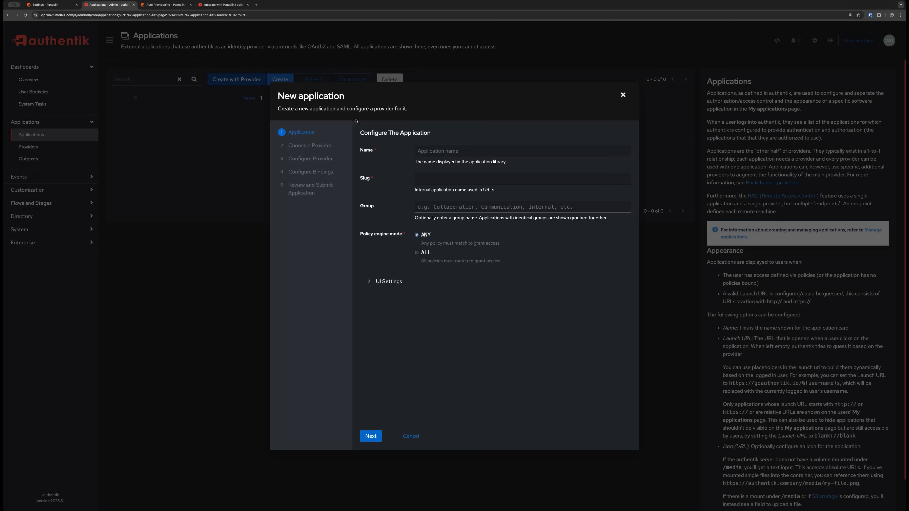
# Step: Name the new application Pangolin
pyautogui.click(444, 154)
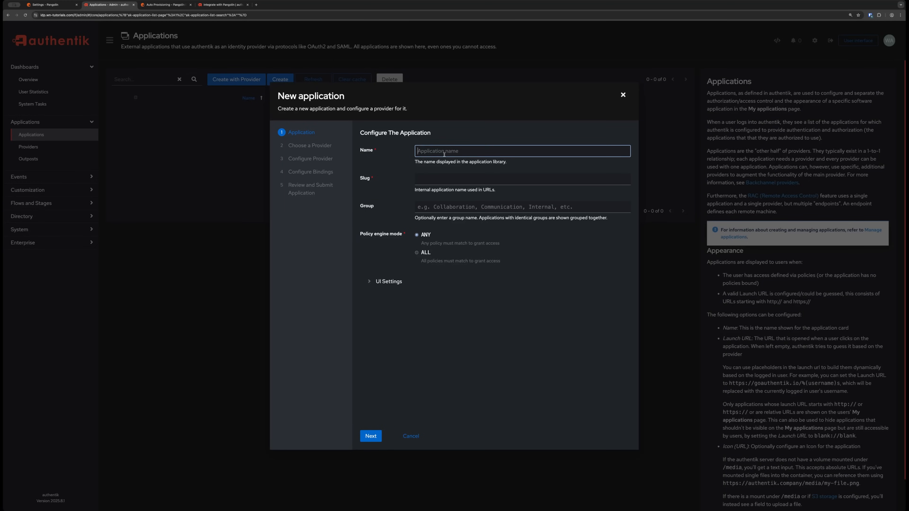
pyautogui.write('Pangolin')
pyautogui.click(387, 283)
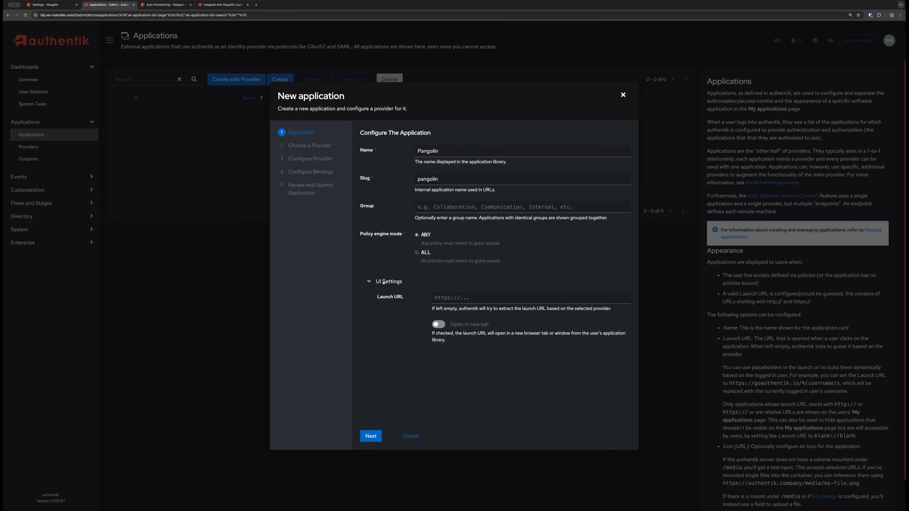
pyautogui.click(435, 325)
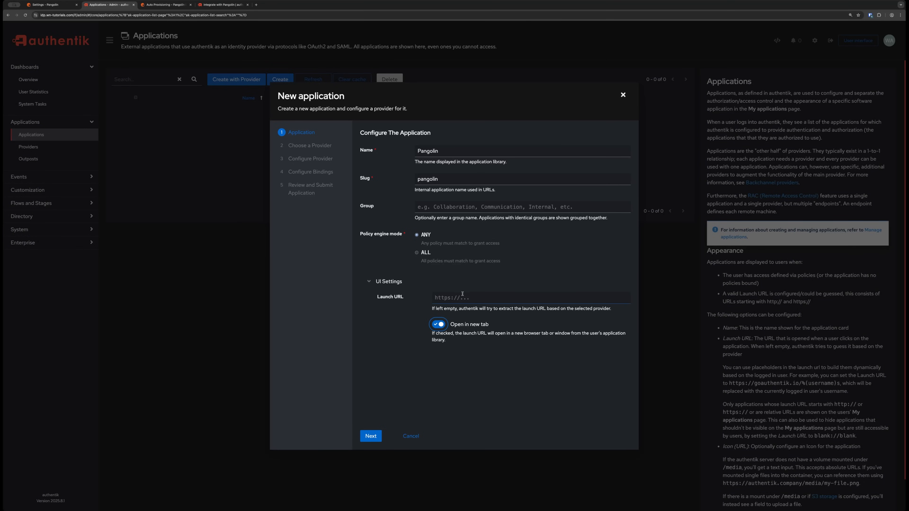
pyautogui.click(465, 301)
pyautogui.write('https:')
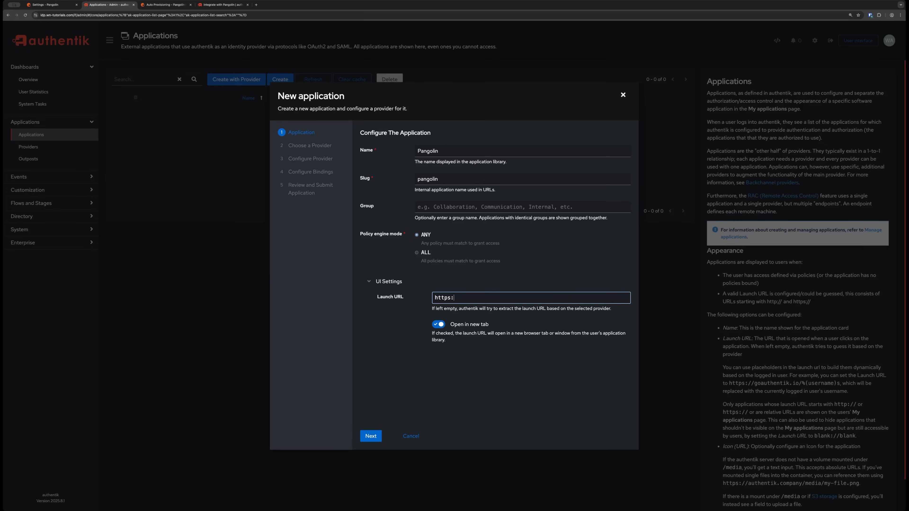
pyautogui.write('//proxy.we')
pyautogui.write('-tutorials.com')
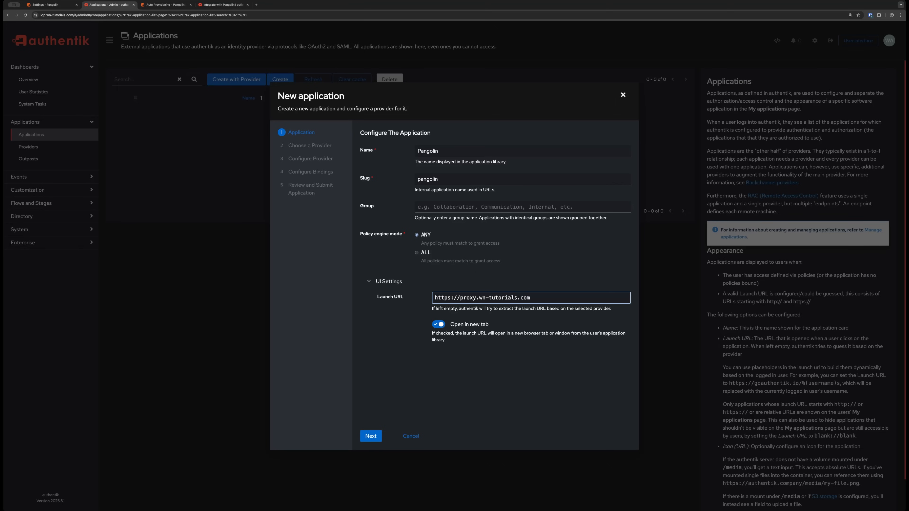
pyautogui.click(371, 436)
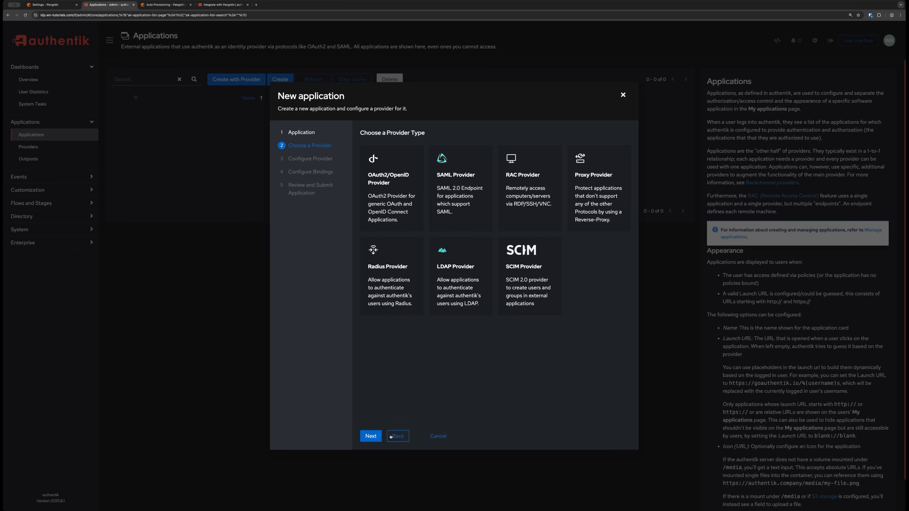
# Step: Choose OAuth2/OpenID as the provider type and set its authorization flow to default-provider-authorization-implicit-consent
pyautogui.click(422, 198)
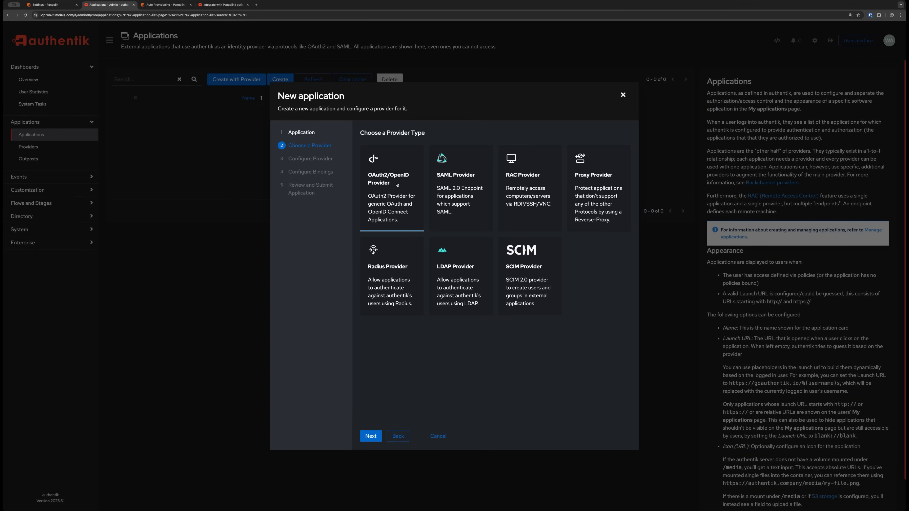
pyautogui.click(371, 435)
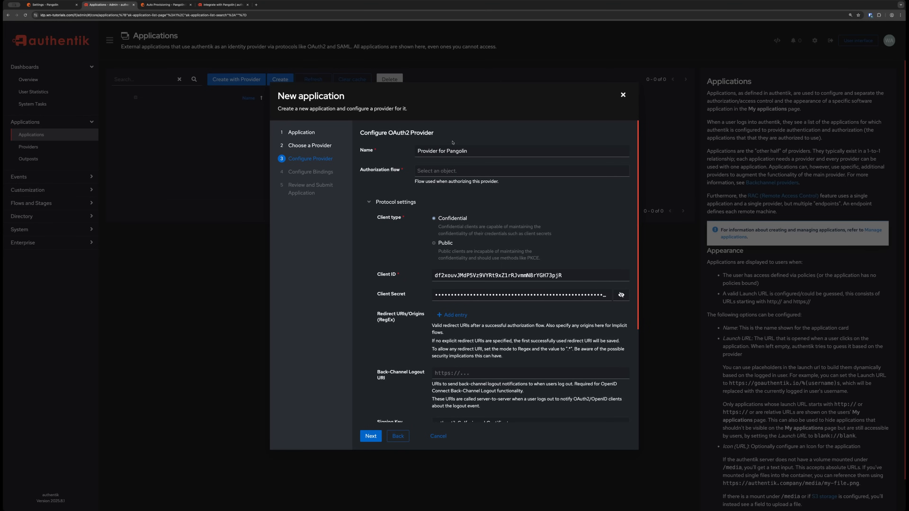
pyautogui.click(438, 175)
pyautogui.click(502, 202)
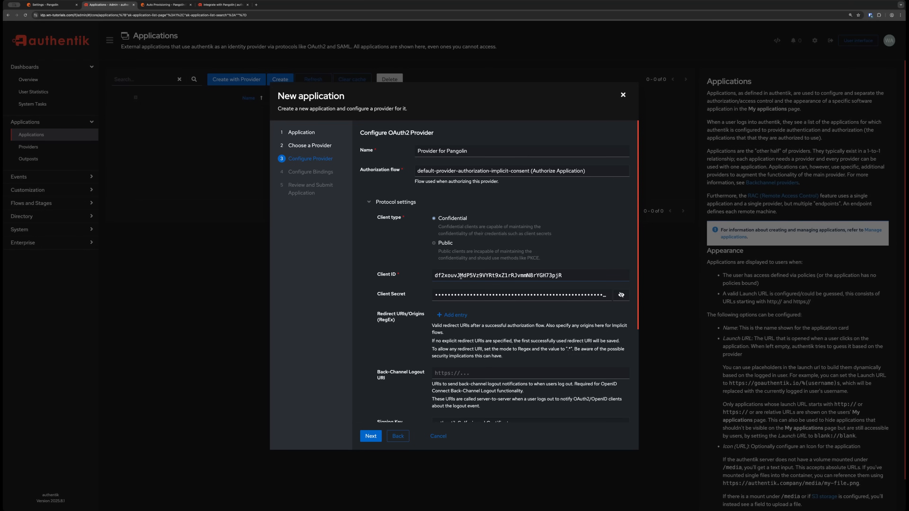
pyautogui.doubleClick(474, 277)
pyautogui.press('super+c')
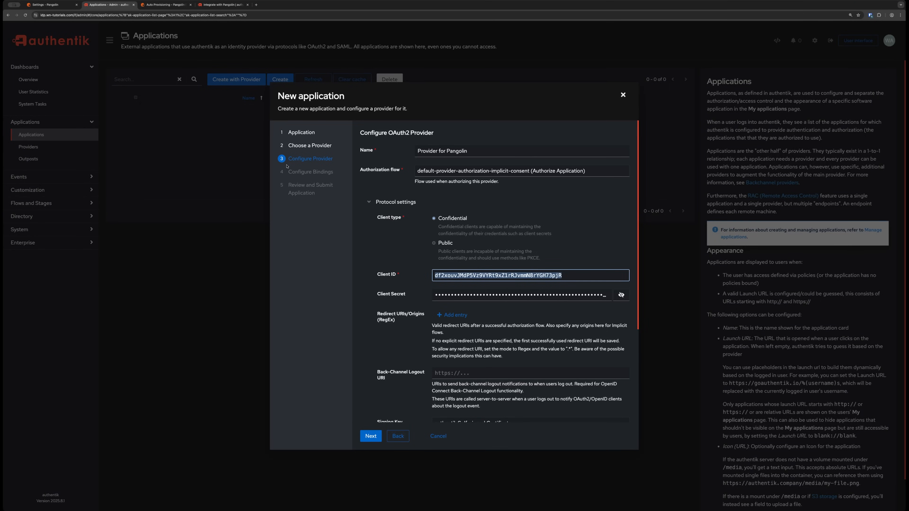
pyautogui.click(50, 4)
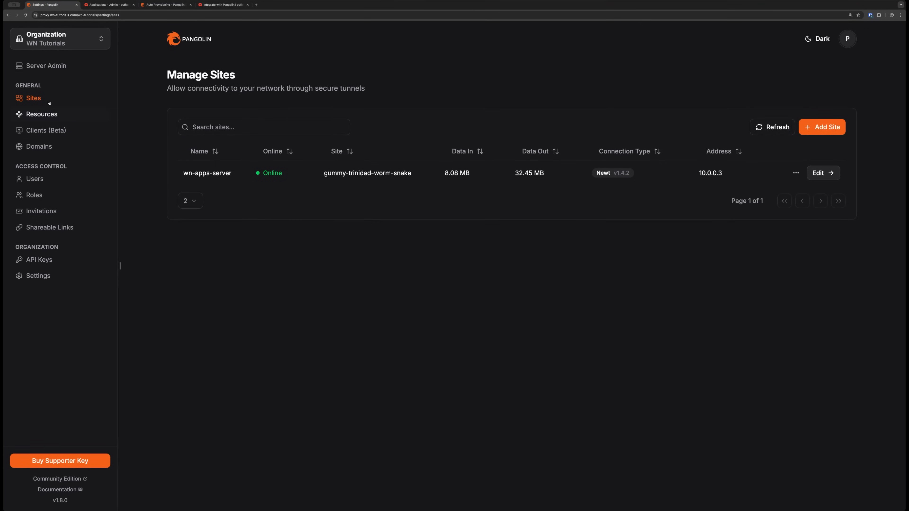
pyautogui.click(51, 66)
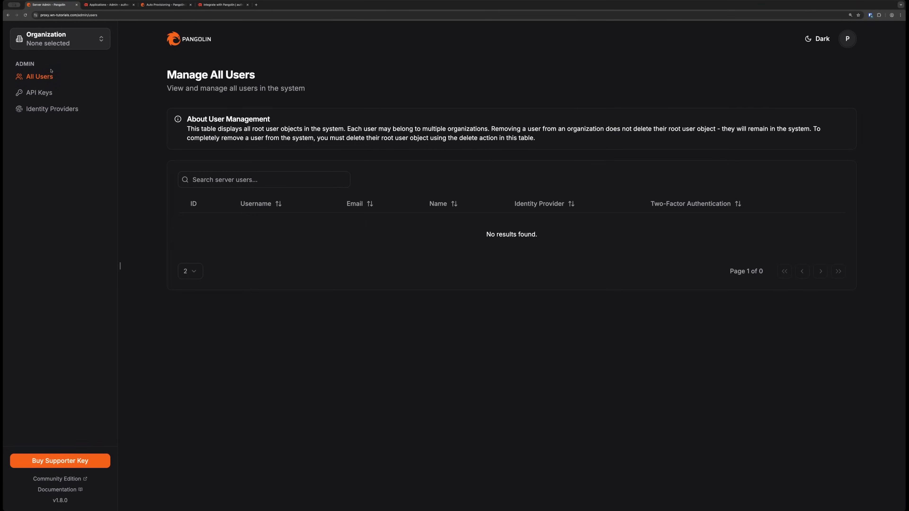
pyautogui.click(54, 109)
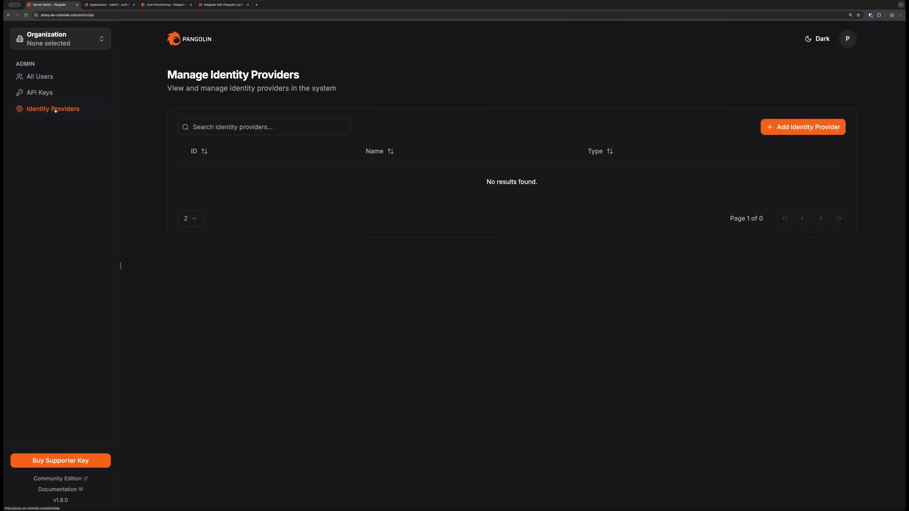
pyautogui.click(797, 132)
# Step: Name the identity provider Authentik and enable Auto Provision Users
pyautogui.click(320, 167)
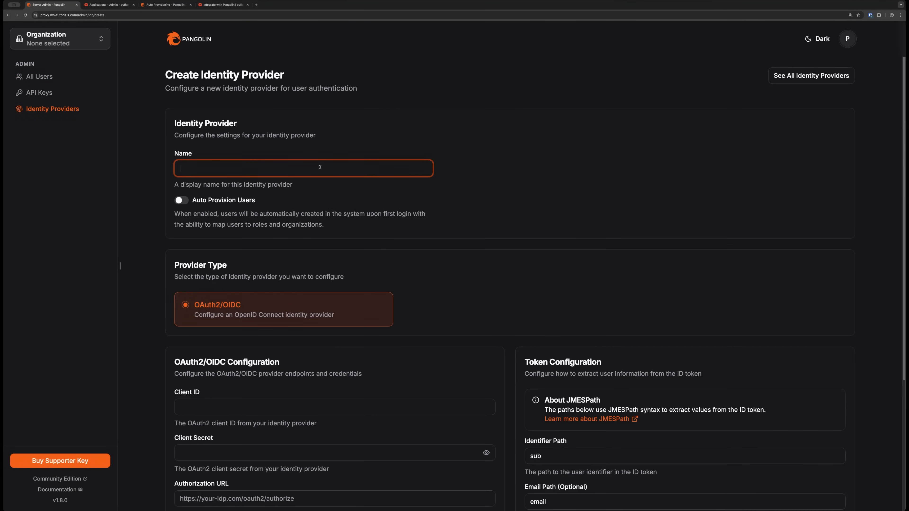
pyautogui.write('Authetik')
pyautogui.press('BackSpace')
pyautogui.write('ntick')
pyautogui.press('BackSpace')
pyautogui.press('BackSpace')
pyautogui.write('k')
pyautogui.click(185, 202)
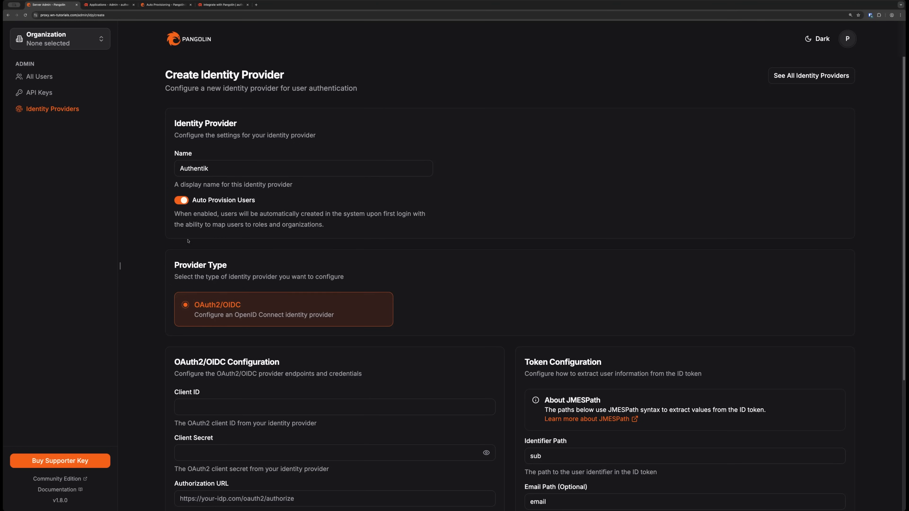
# Step: Paste the copied client ID into the OAuth2/OIDC configuration
pyautogui.scroll(-1, 245, 318)
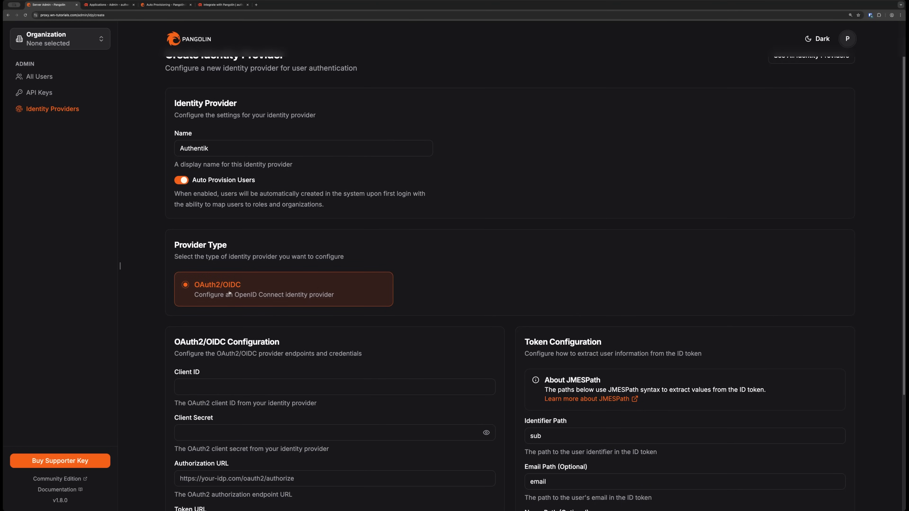
pyautogui.scroll(-2, 245, 287)
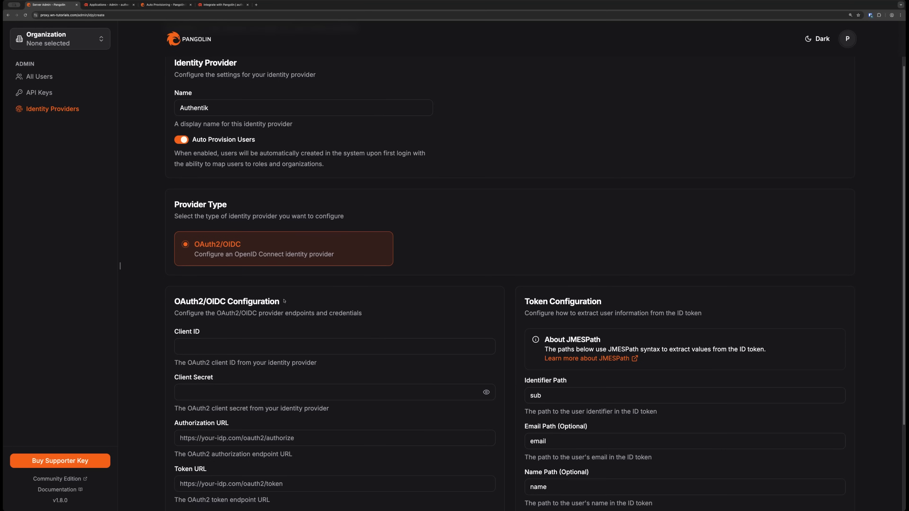
pyautogui.click(254, 347)
pyautogui.press('super+v')
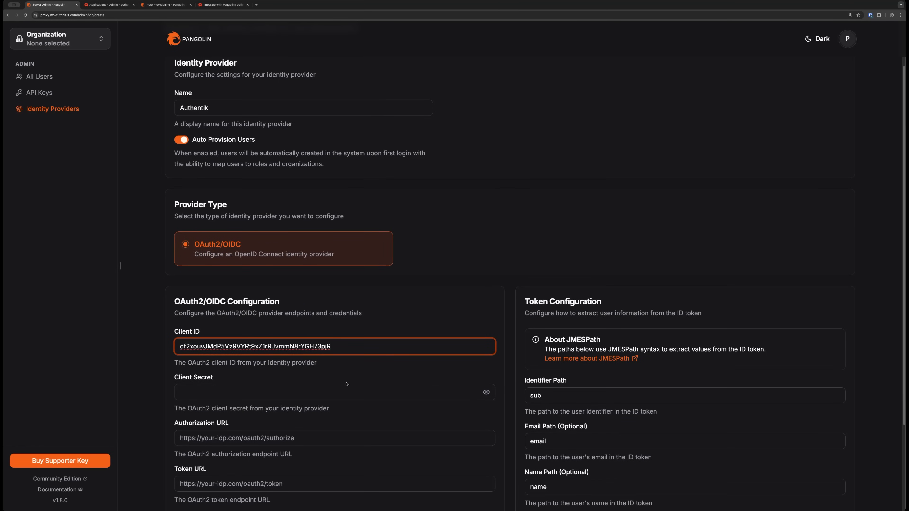
# Step: Copy the client secret from the authentik provider and paste it into Pangolin's Client Secret field
pyautogui.click(111, 6)
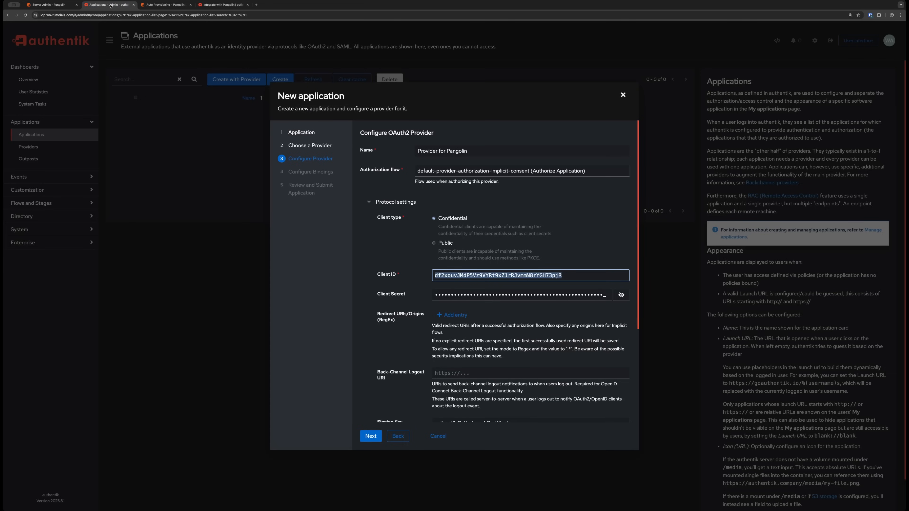
pyautogui.click(598, 293)
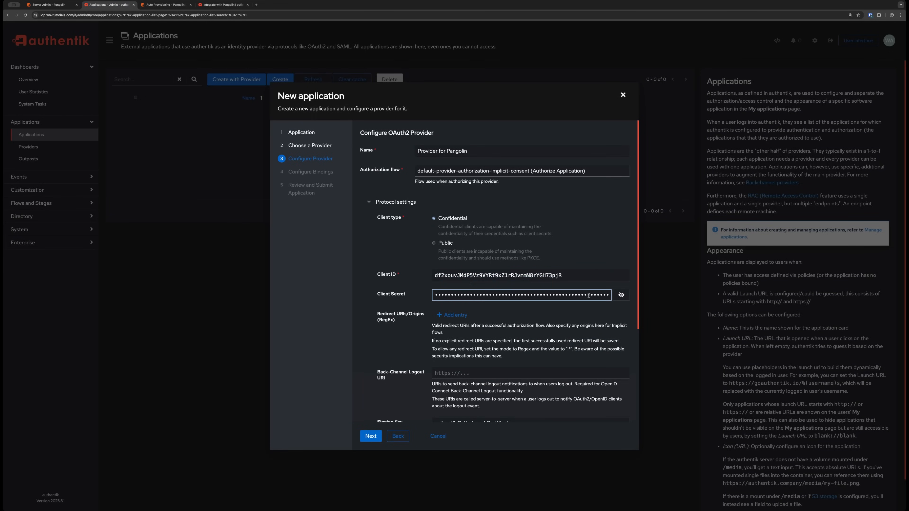
pyautogui.click(623, 296)
pyautogui.doubleClick(582, 293)
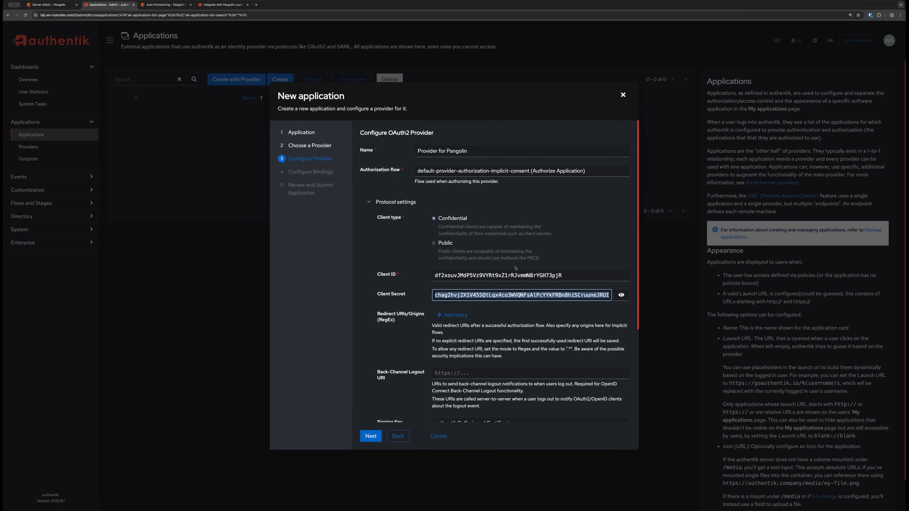
pyautogui.click(45, 6)
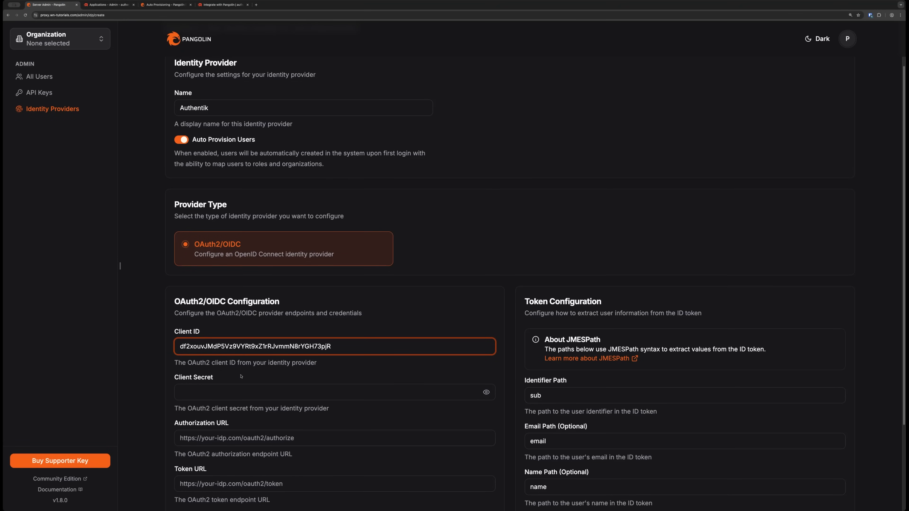
pyautogui.click(245, 392)
pyautogui.press('super+v')
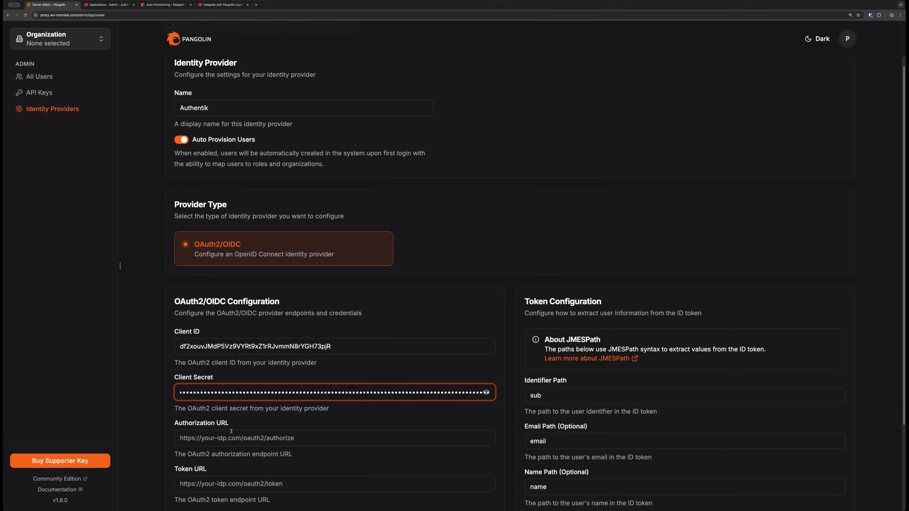
pyautogui.scroll(-1, 232, 431)
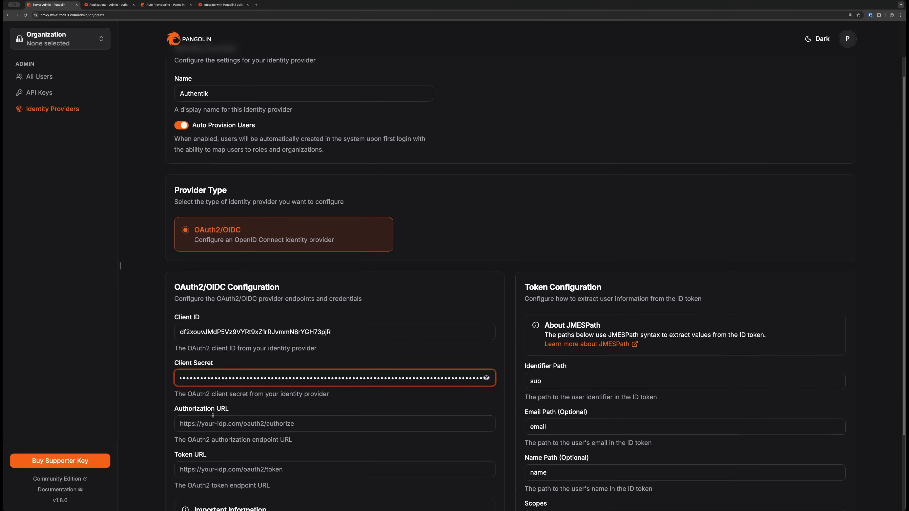
pyautogui.click(236, 424)
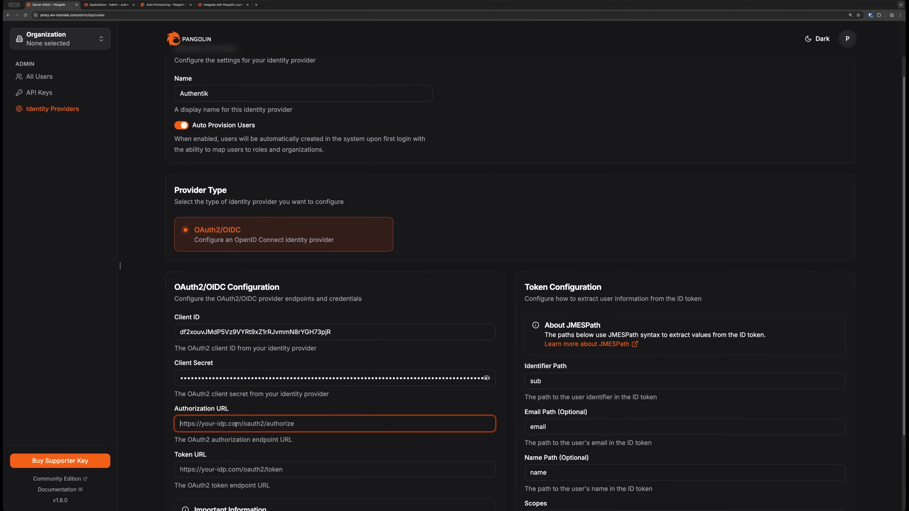
pyautogui.write('ht')
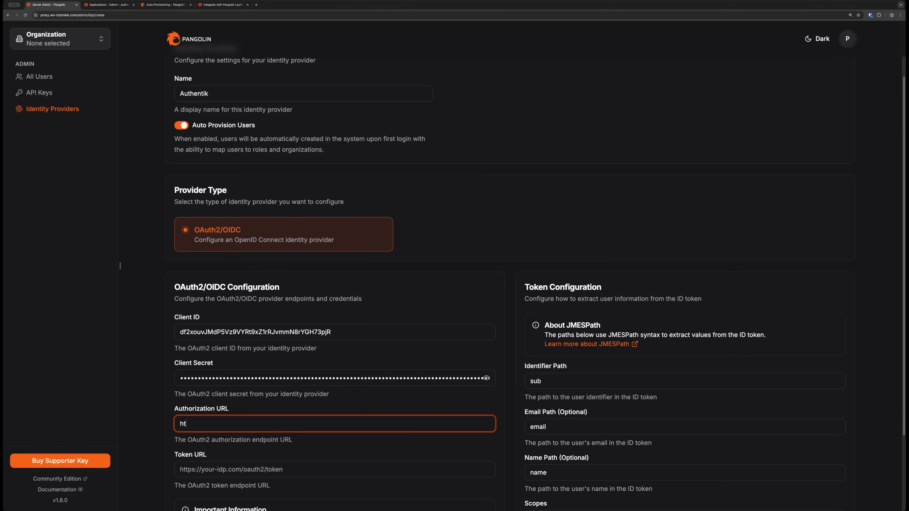
pyautogui.write('tps://idp.wn-tutorials.com')
pyautogui.press('super+a')
pyautogui.press('super+c')
pyautogui.click(277, 470)
pyautogui.press('super+v')
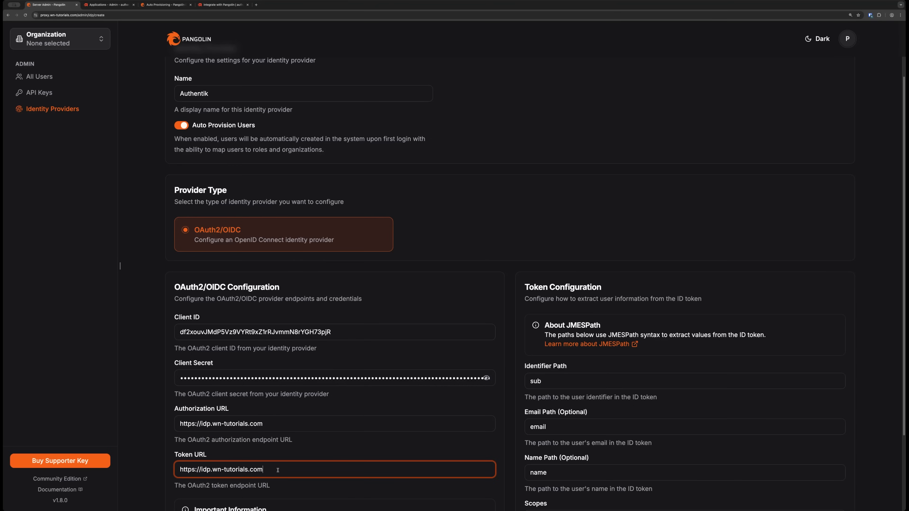
# Step: Copy the path /application/o/authorize/ from authentik's Pangolin integration guide and append it to the Authorization URL in Pangolin
pyautogui.click(279, 425)
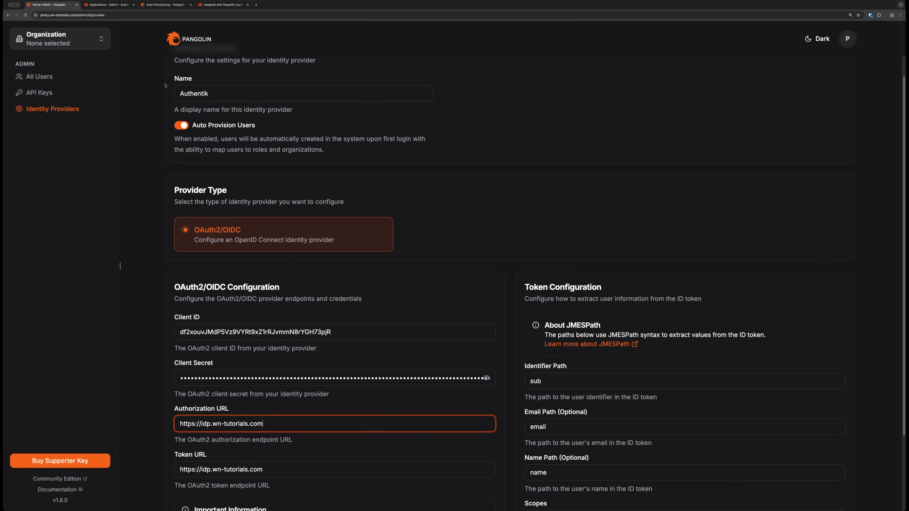
pyautogui.click(219, 5)
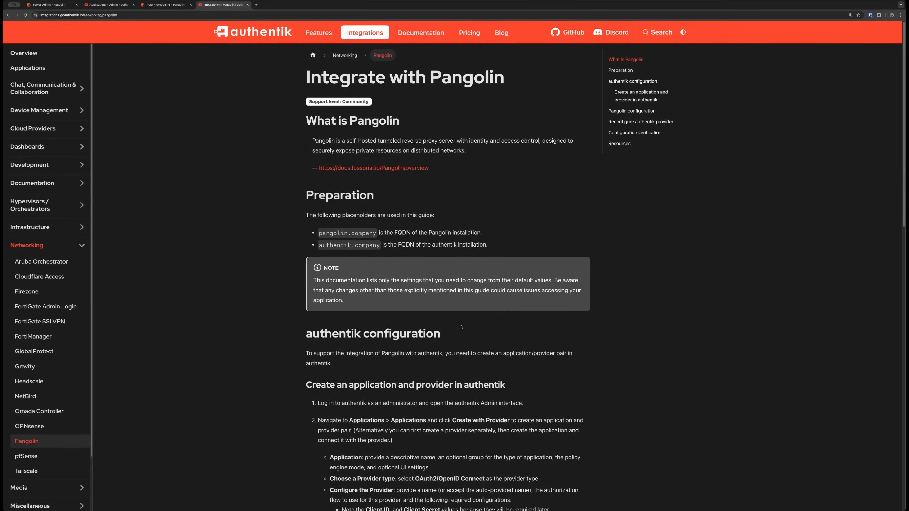
pyautogui.scroll(-5, 459, 318)
pyautogui.scroll(-10, 459, 319)
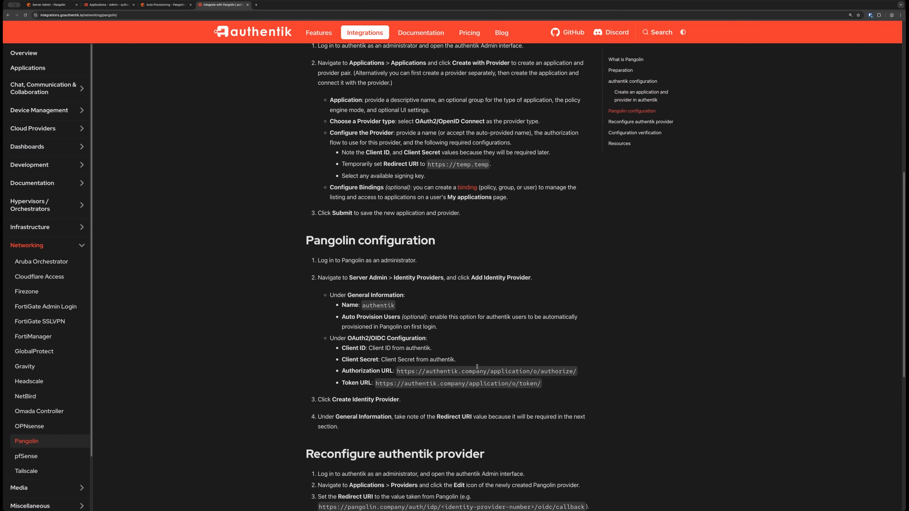
pyautogui.moveTo(487, 371); pyautogui.dragTo(577, 373)
pyautogui.press('super+c')
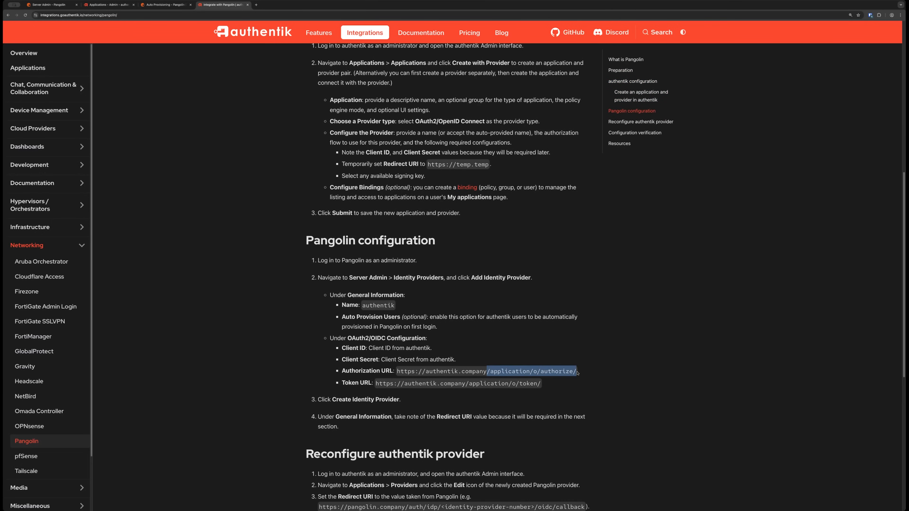
pyautogui.click(108, 5)
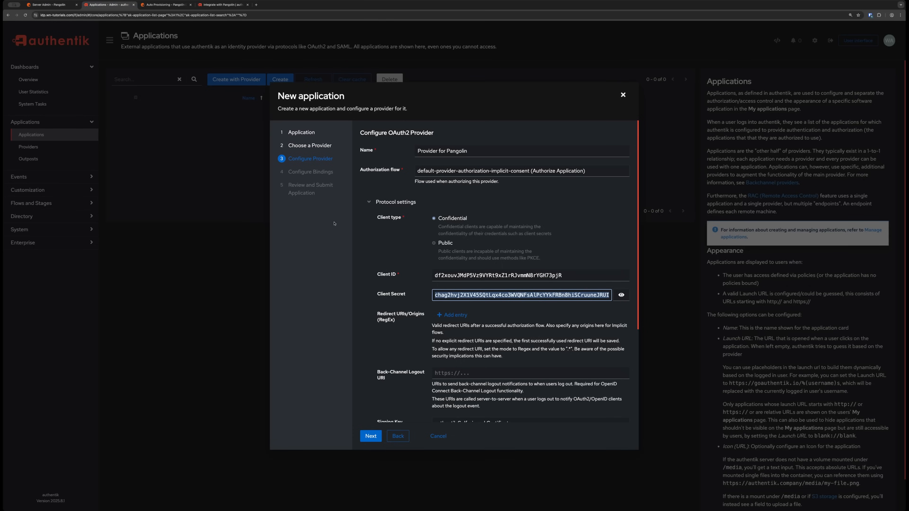
pyautogui.click(57, 5)
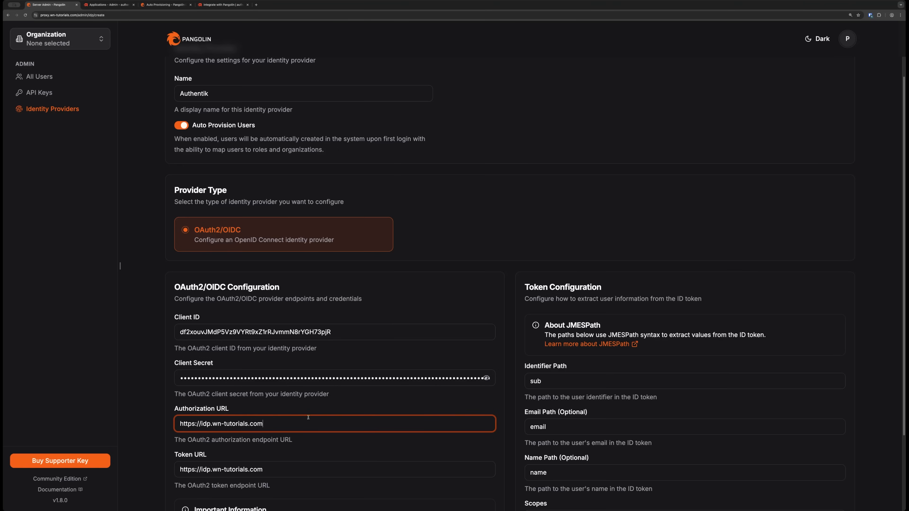
pyautogui.press('super+v')
pyautogui.click(315, 470)
pyautogui.press('super+v')
pyautogui.doubleClick(314, 470)
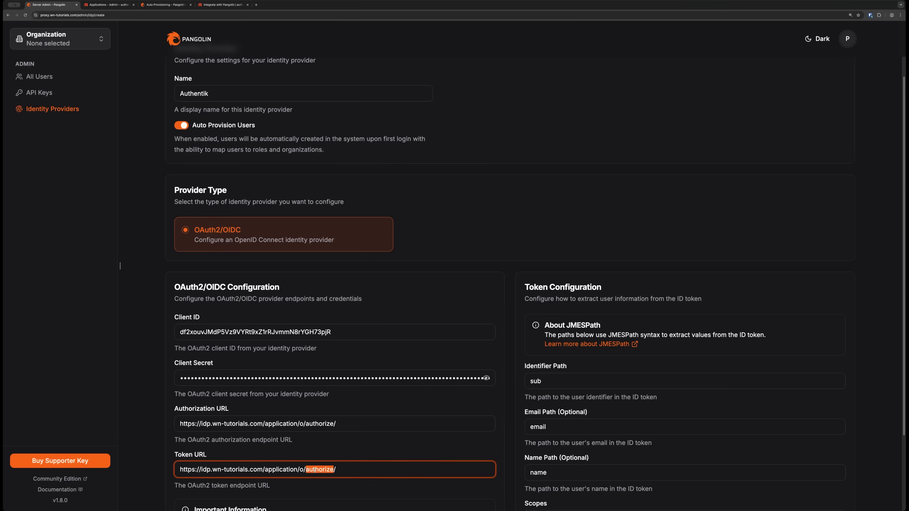
pyautogui.write('token')
pyautogui.scroll(-3, 357, 333)
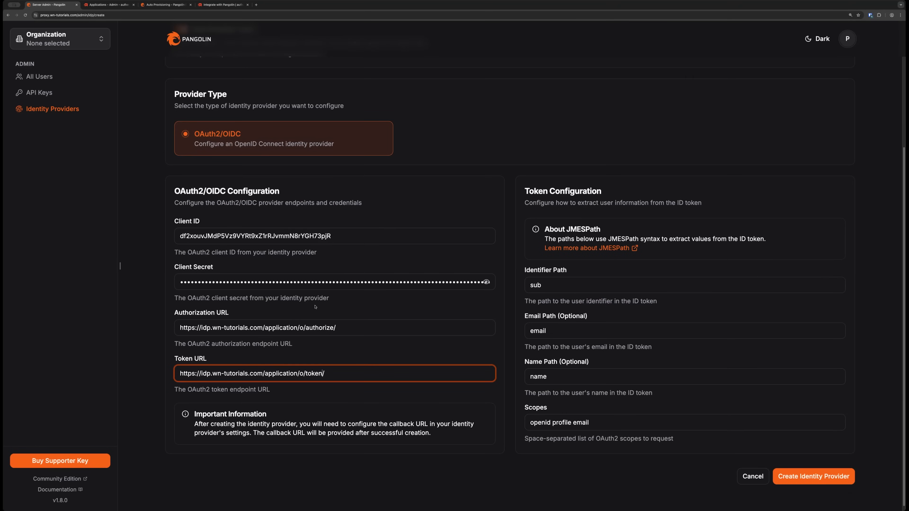
# Step: Create the OAuth2/OIDC identity provider in Pangolin with the entered endpoints and credentials
pyautogui.scroll(1, 314, 305)
pyautogui.scroll(-2, 304, 299)
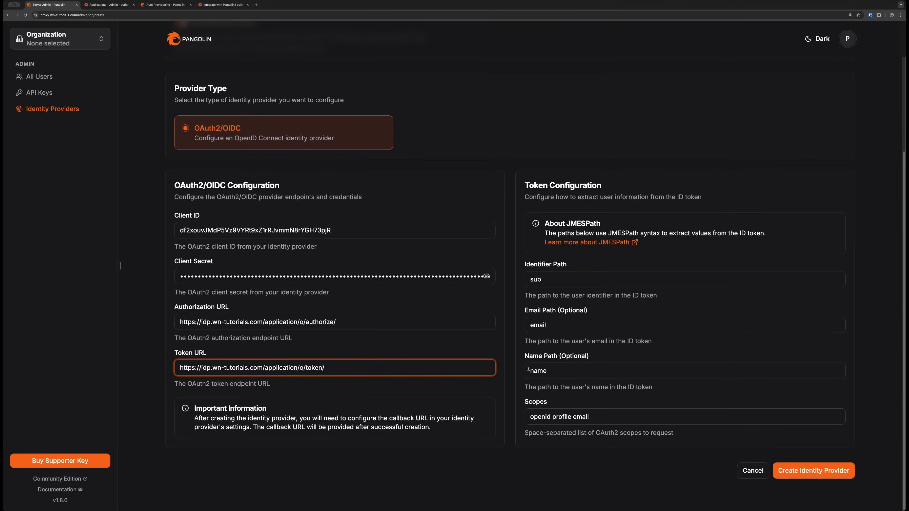
pyautogui.click(807, 472)
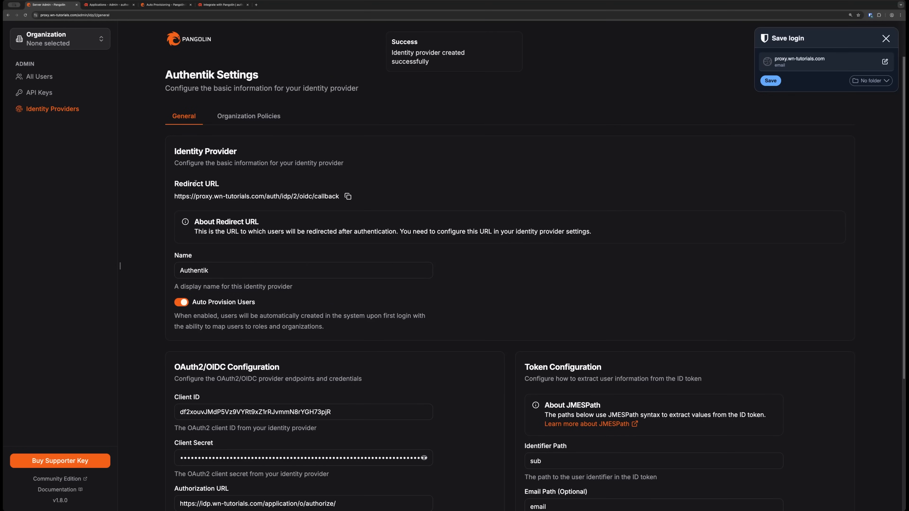
pyautogui.click(347, 197)
pyautogui.click(109, 5)
pyautogui.scroll(-1, 505, 296)
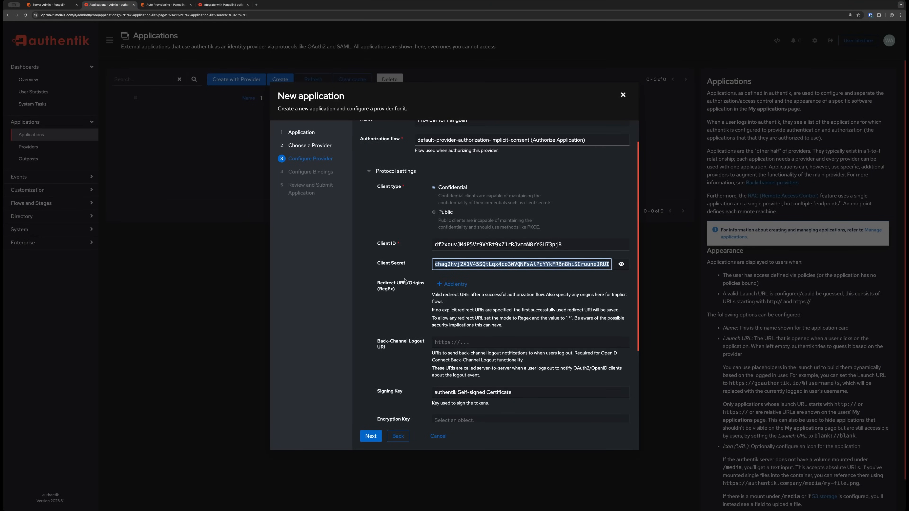
pyautogui.click(450, 284)
pyautogui.click(559, 286)
pyautogui.hotkey('ctrl', 'v')
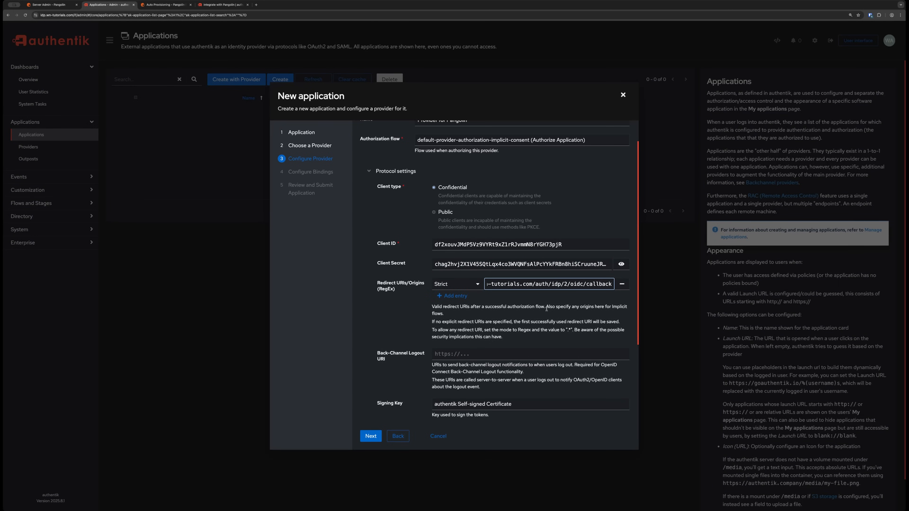
pyautogui.click(510, 307)
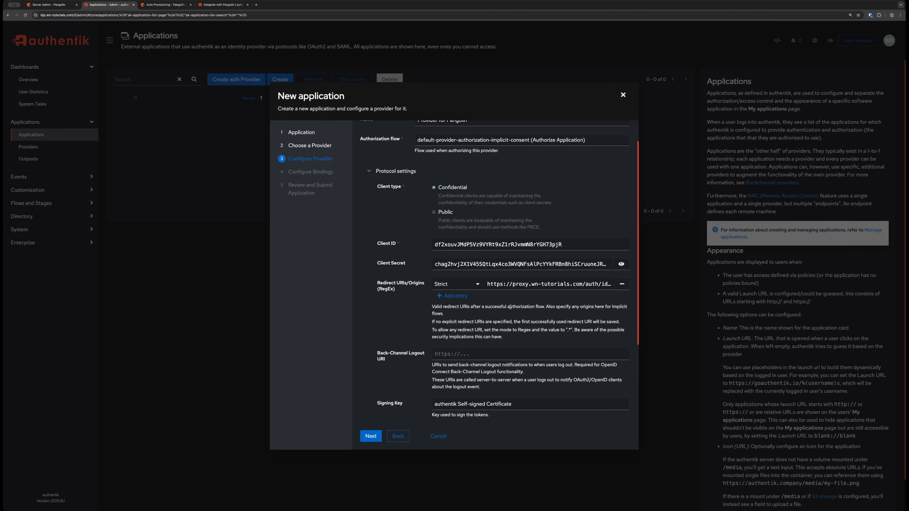
# Step: Choose authentik Self-signed Certificate as the provider's signing key
pyautogui.scroll(-2, 449, 319)
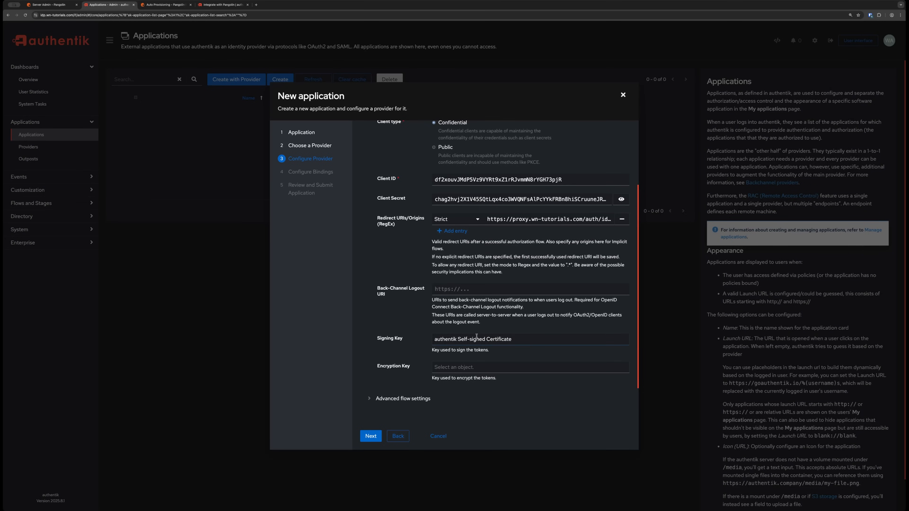
pyautogui.click(477, 338)
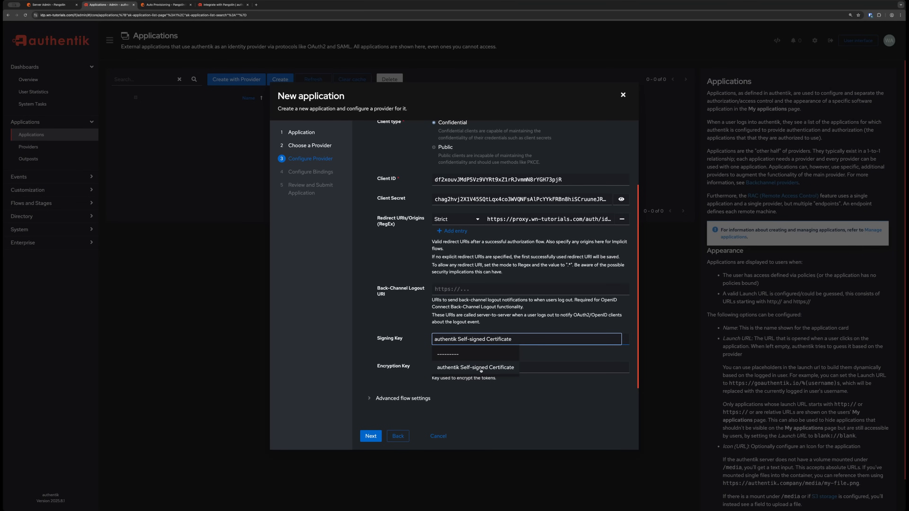
pyautogui.click(492, 370)
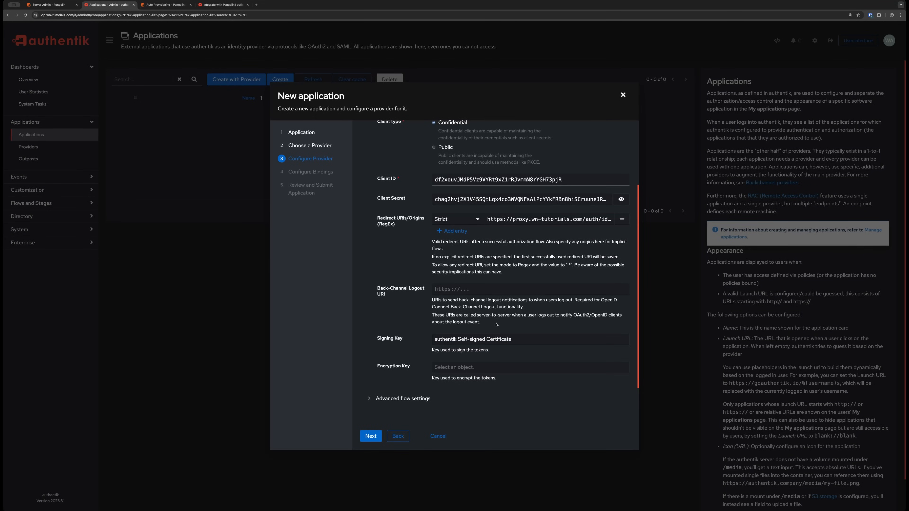
# Step: Examine the provider's advanced flow settings, keep them as they are, and continue to the Configure Bindings stage
pyautogui.scroll(-2, 496, 325)
pyautogui.click(414, 347)
pyautogui.scroll(-2, 410, 333)
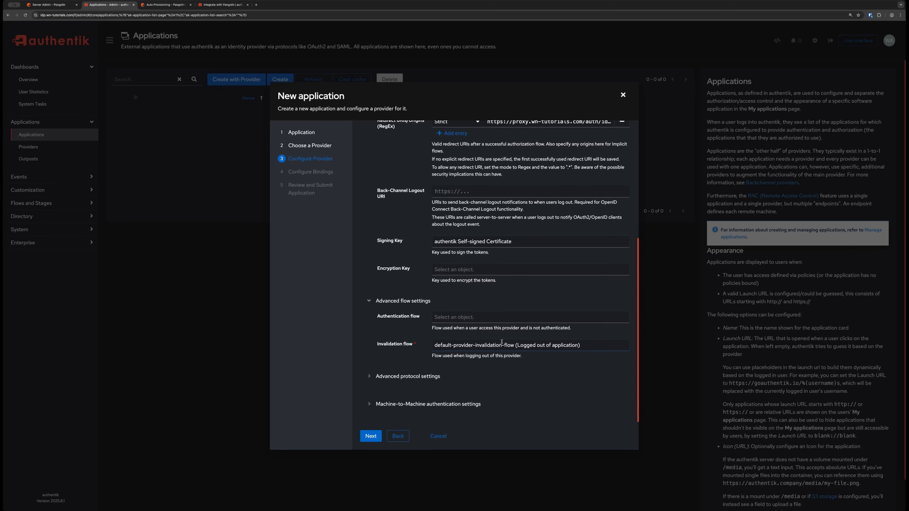
pyautogui.click(392, 302)
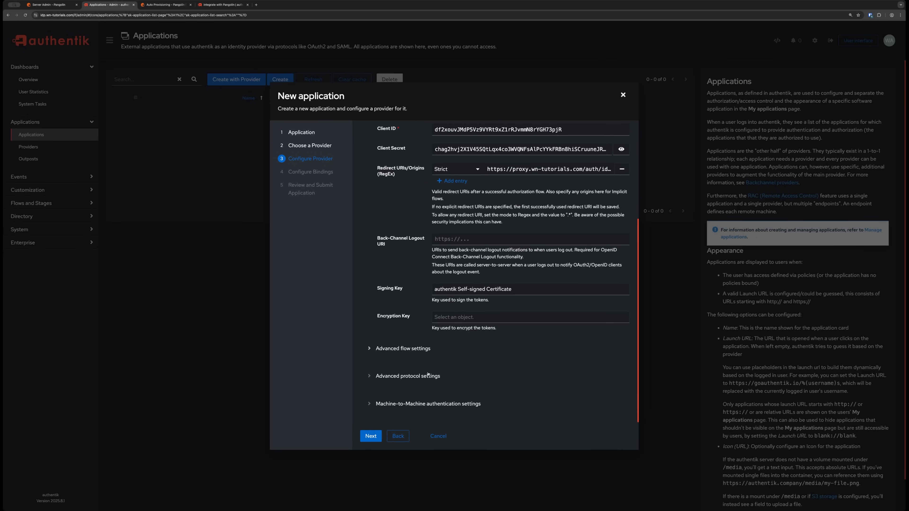
pyautogui.scroll(1, 462, 293)
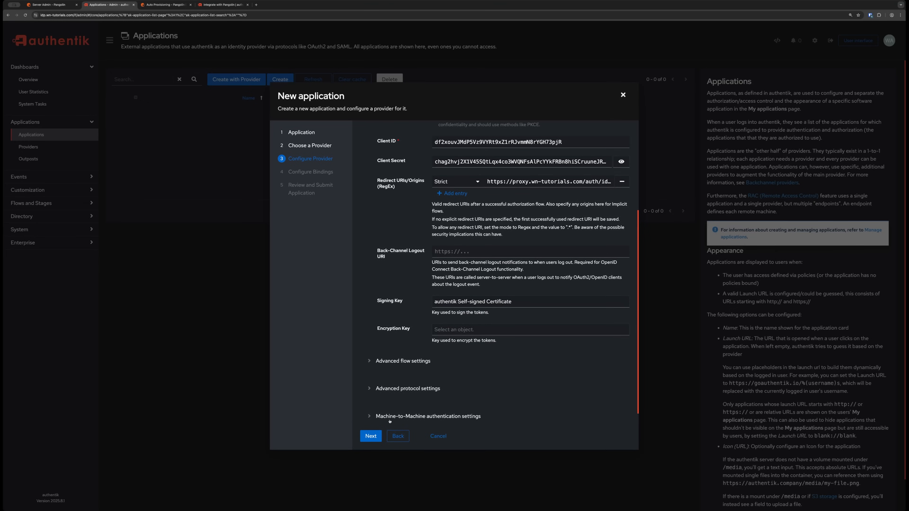
pyautogui.click(372, 436)
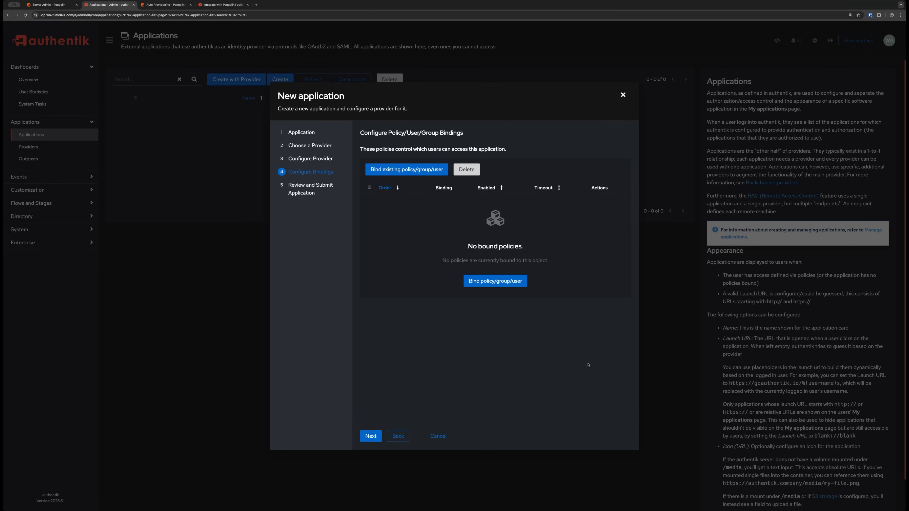
pyautogui.click(486, 283)
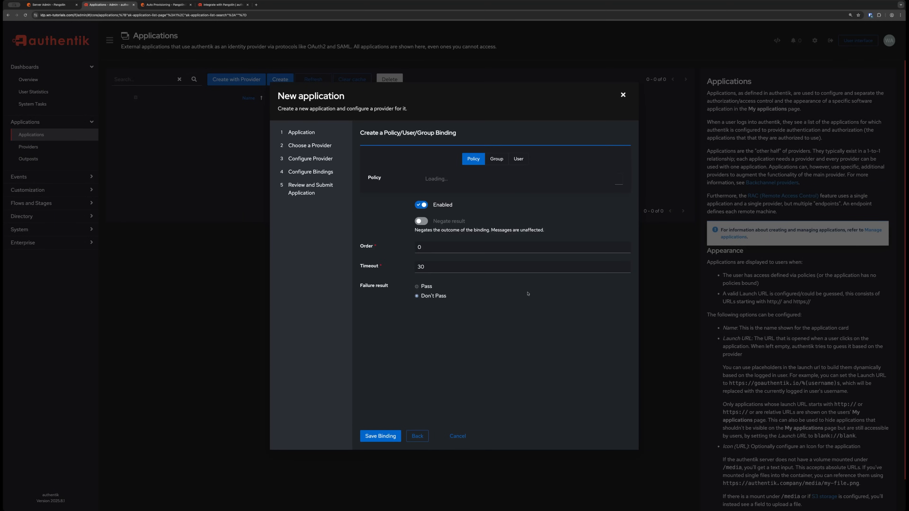
pyautogui.click(463, 181)
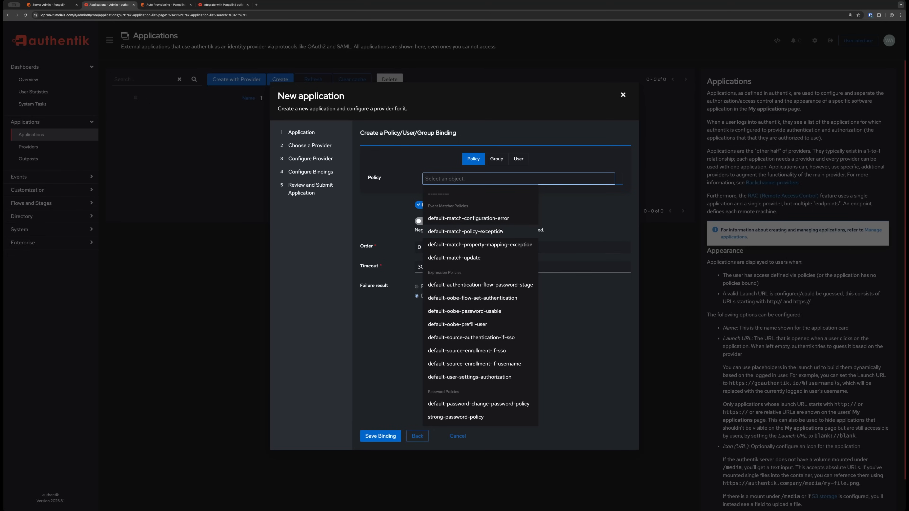
pyautogui.click(451, 166)
pyautogui.click(494, 163)
pyautogui.click(444, 178)
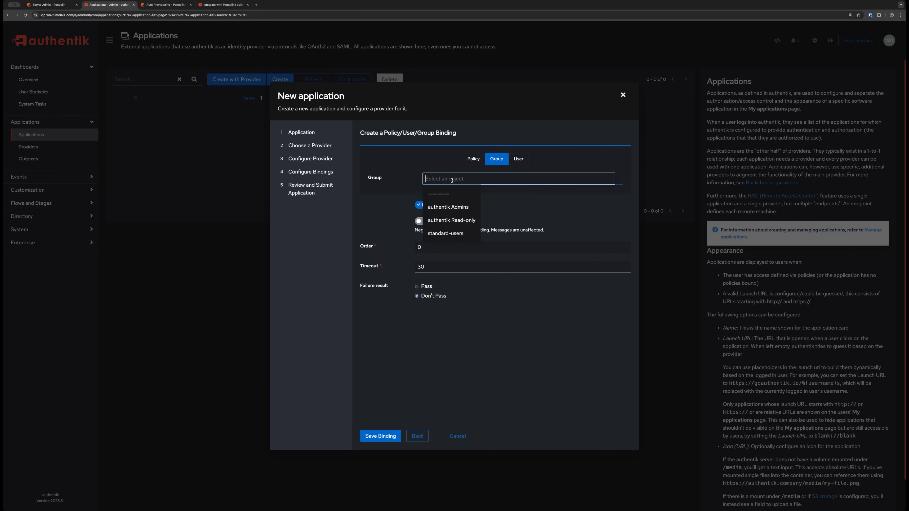
pyautogui.click(457, 234)
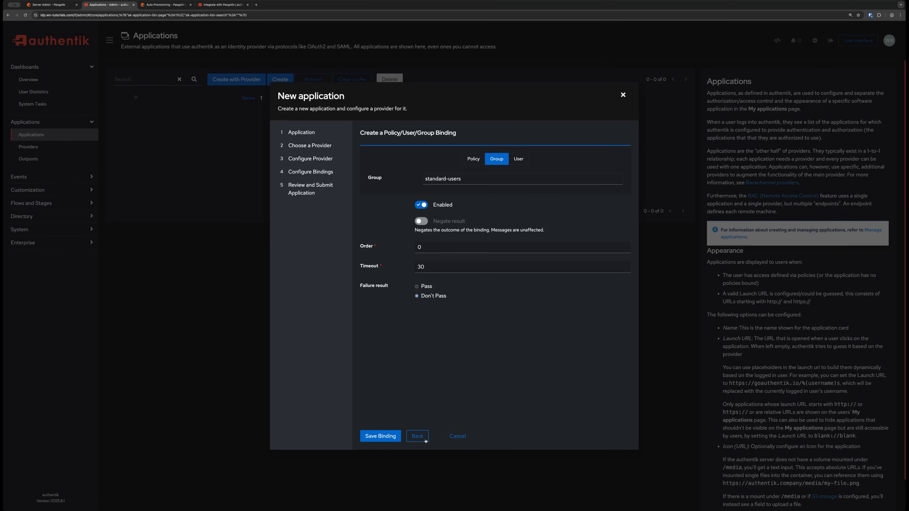
pyautogui.click(458, 436)
# Step: Submit the new Pangolin application in authentik without any bindings and close the wizard
pyautogui.click(371, 437)
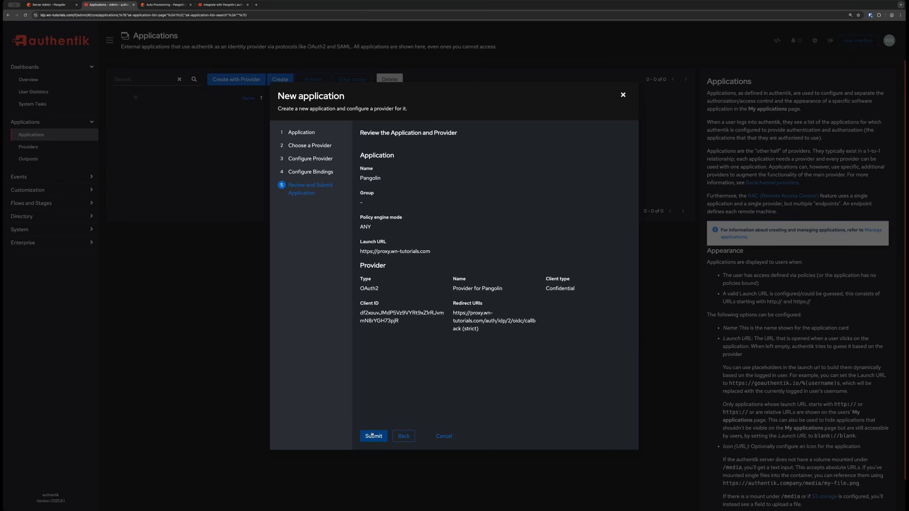
pyautogui.click(373, 436)
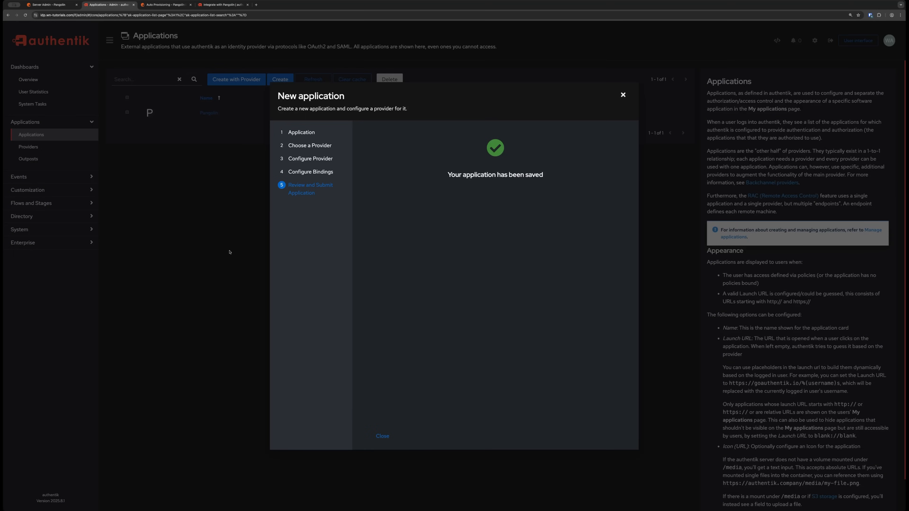
pyautogui.click(622, 95)
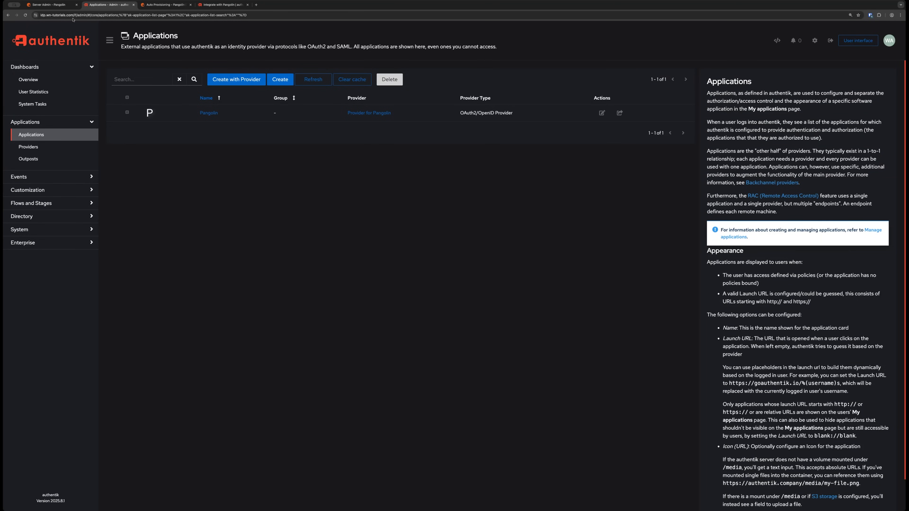
# Step: Dismiss the save-login prompt in Pangolin and log out of both authentik and Pangolin
pyautogui.click(55, 6)
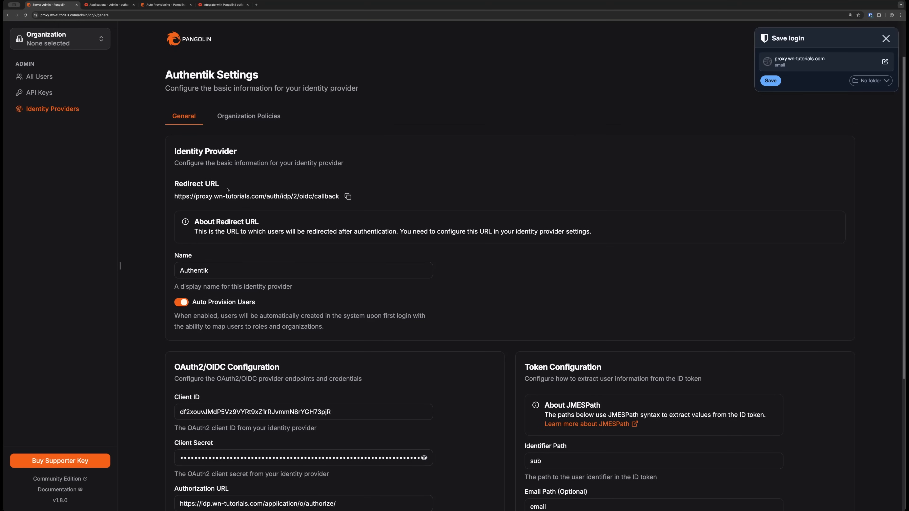
pyautogui.click(887, 38)
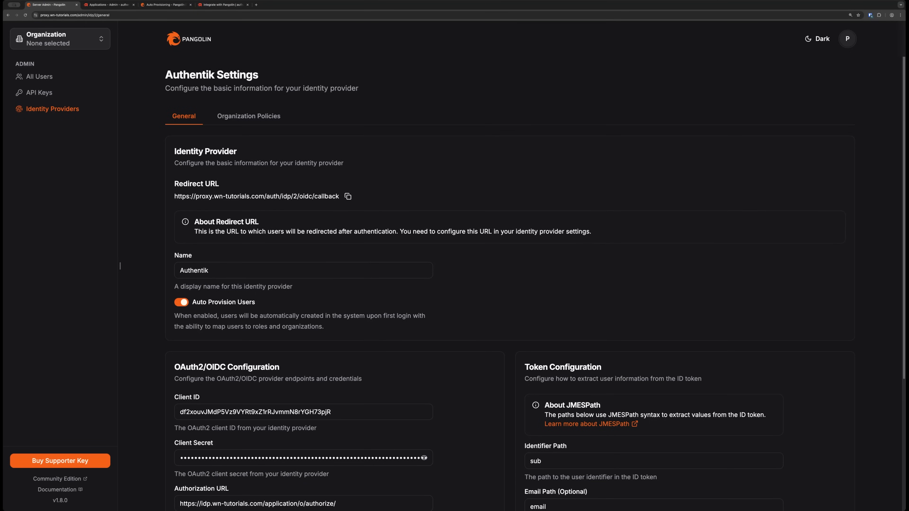
pyautogui.click(102, 5)
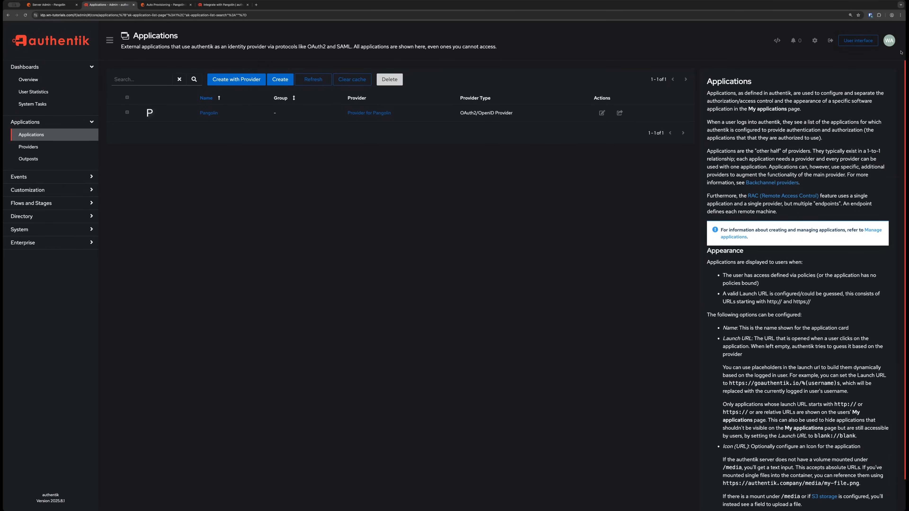
pyautogui.click(833, 41)
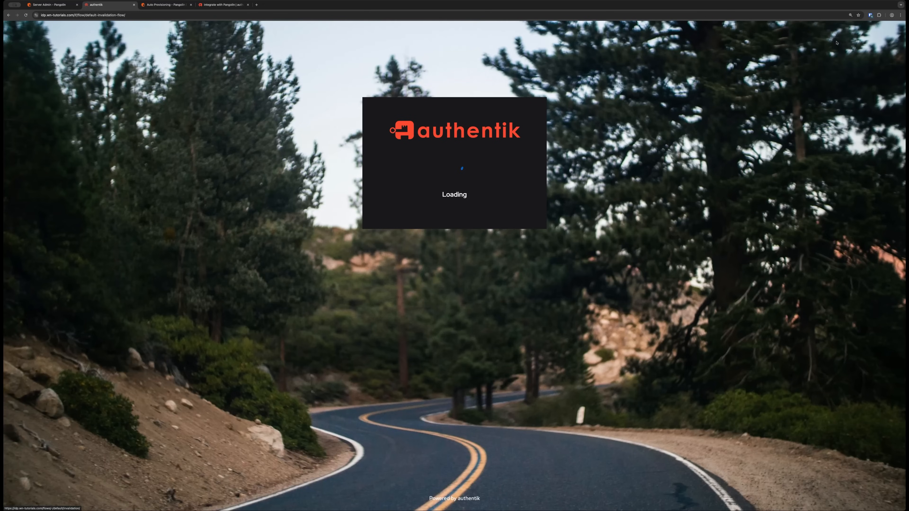
pyautogui.click(50, 5)
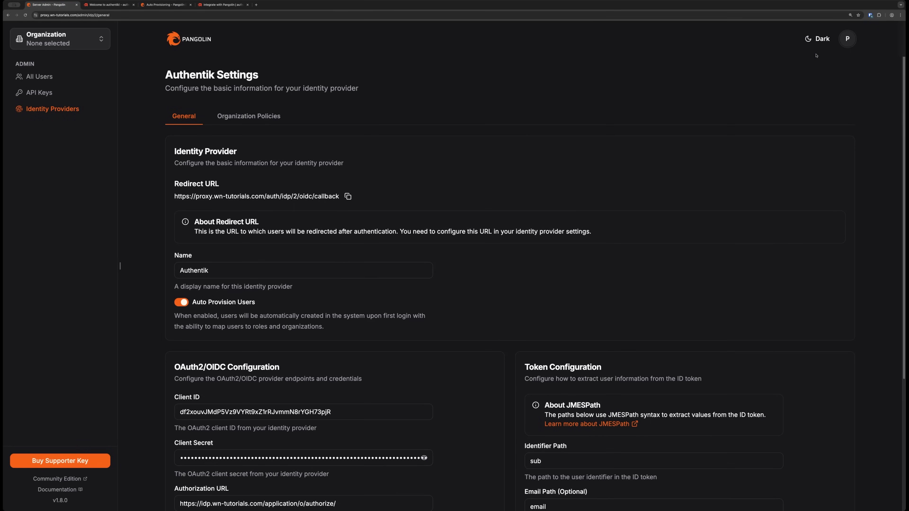
pyautogui.click(845, 40)
pyautogui.click(824, 205)
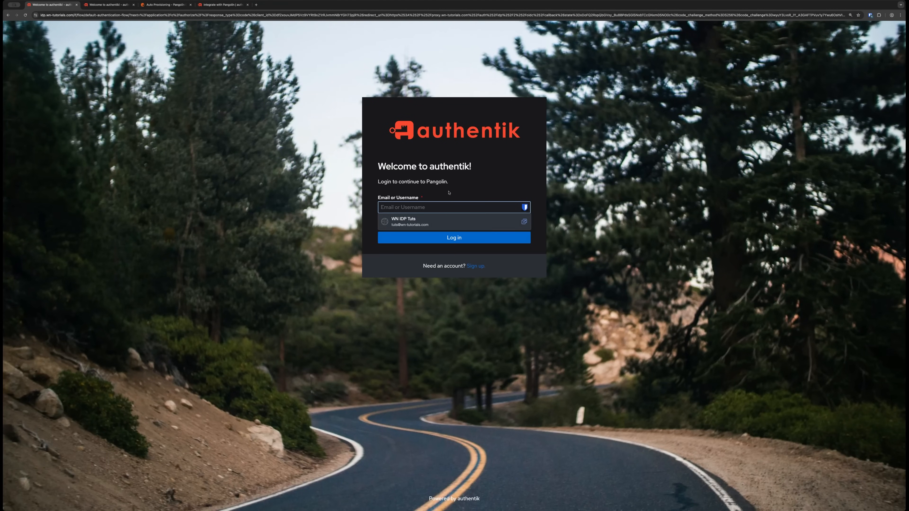
# Step: Log in to Pangolin through authentik with the saved account's username and password, using the security key Authenticator as the second factor
pyautogui.click(426, 226)
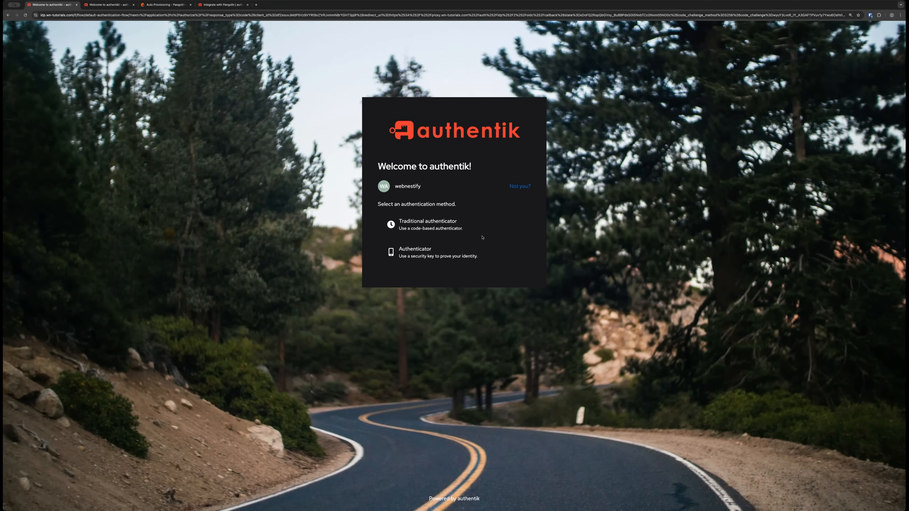
pyautogui.click(466, 253)
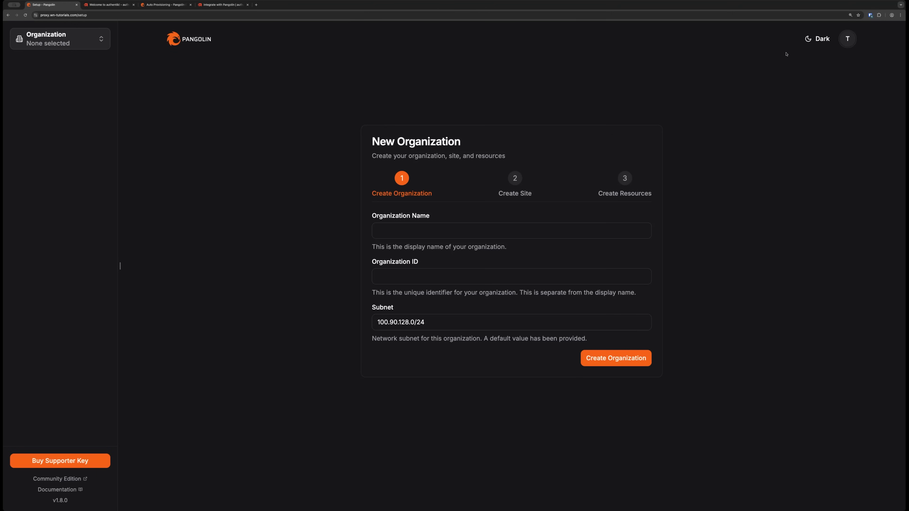
# Step: Log out of the authentik-based account and log in to Pangolin with the administrator's e-mail and password
pyautogui.click(848, 39)
pyautogui.click(820, 170)
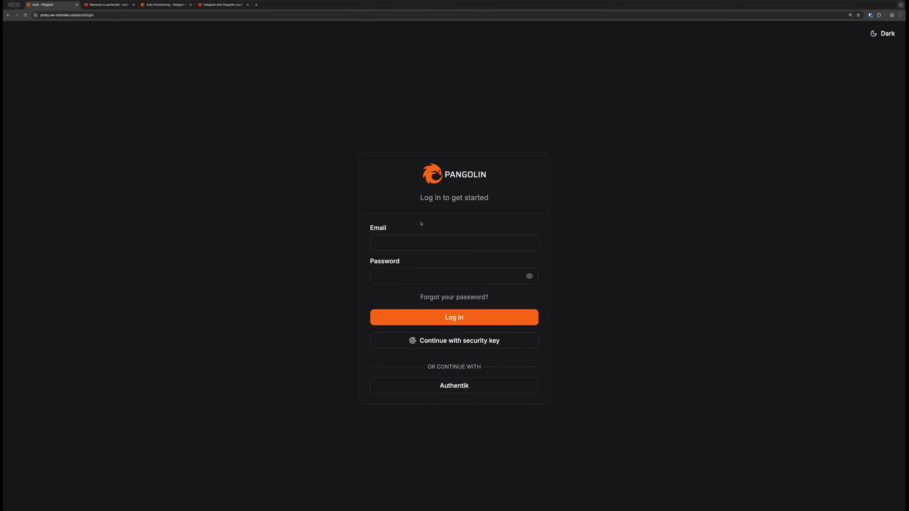
pyautogui.click(425, 243)
pyautogui.click(426, 261)
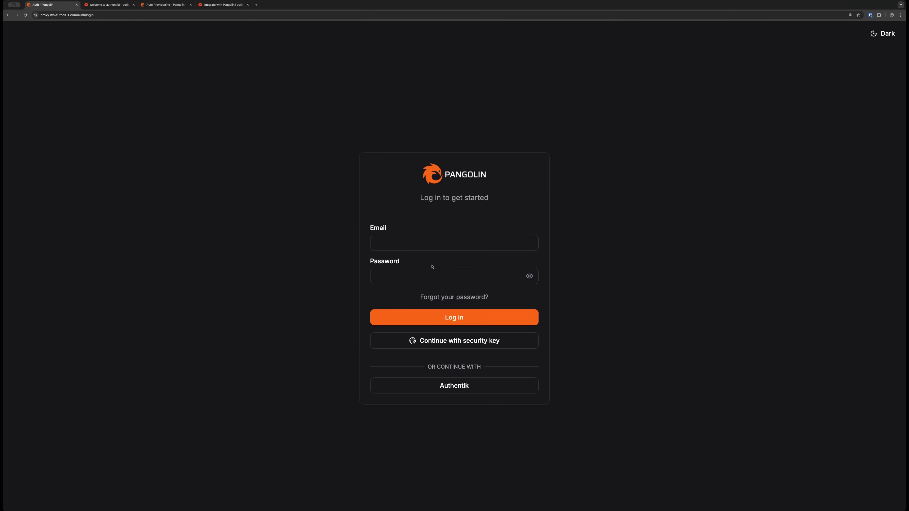
pyautogui.click(467, 325)
pyautogui.click(419, 307)
pyautogui.click(472, 326)
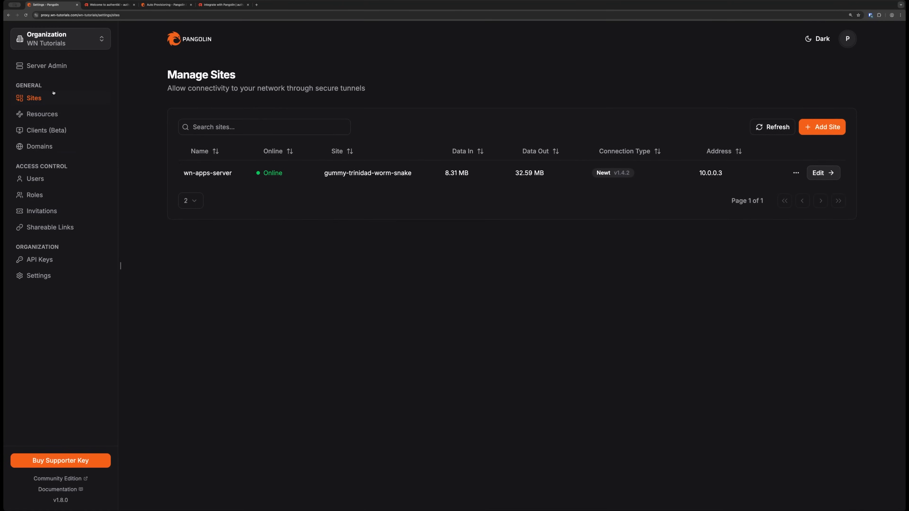
# Step: View the Server Admin user list and the settings of the user provisioned through Authentik
pyautogui.click(54, 65)
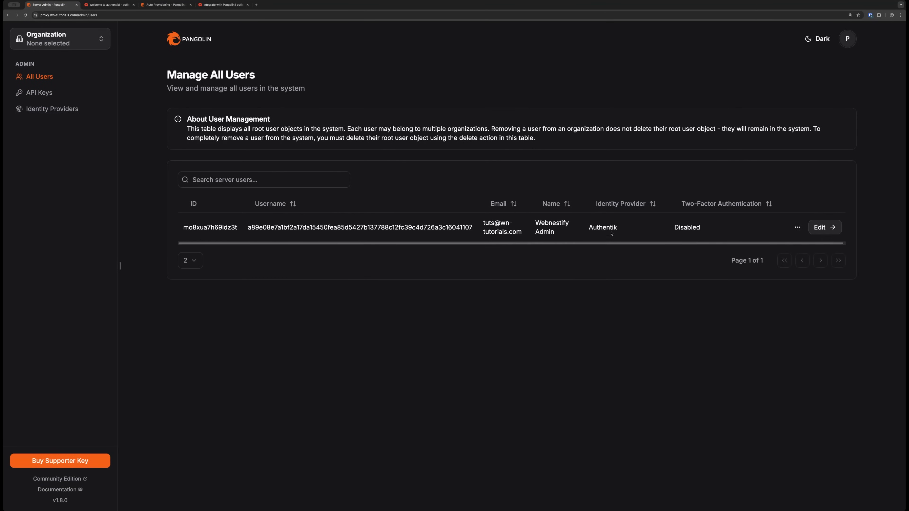
pyautogui.click(833, 230)
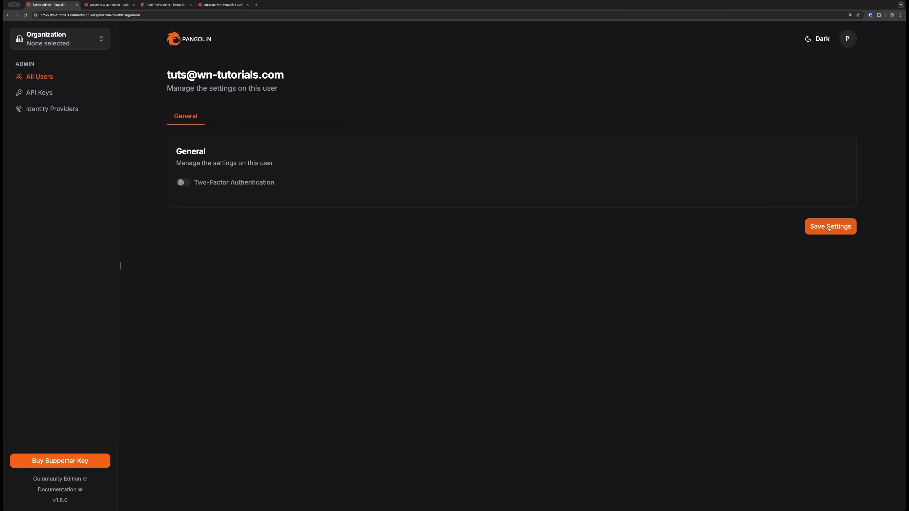
pyautogui.click(8, 15)
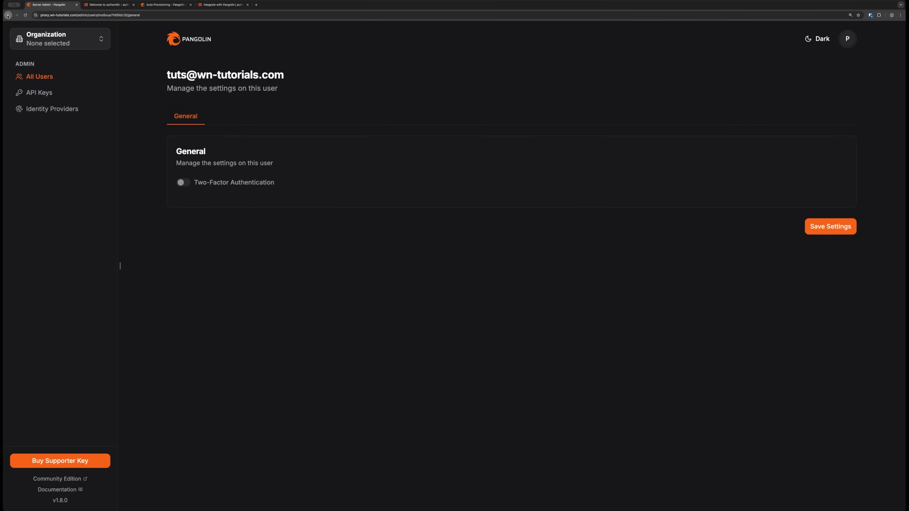
# Step: Permanently delete the user provisioned through Authentik from the server, entering the user's e-mail as confirmation
pyautogui.click(798, 228)
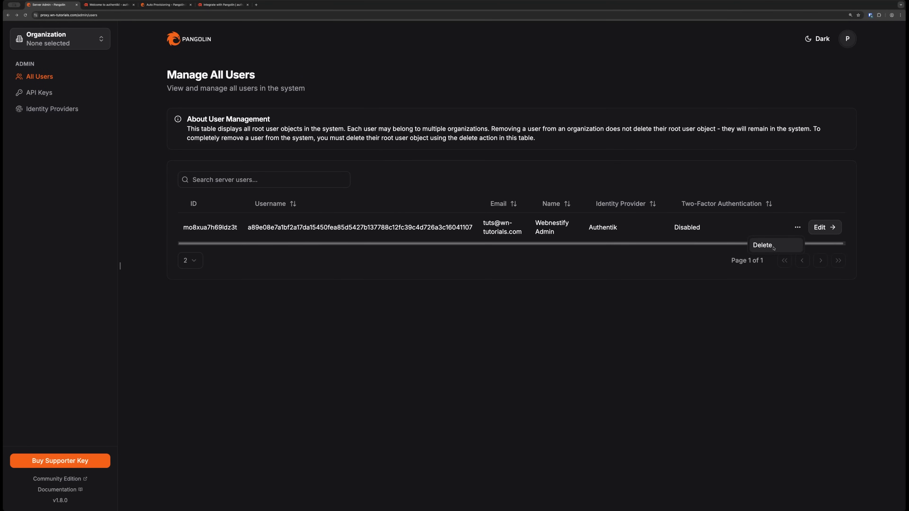
pyautogui.click(773, 248)
pyautogui.moveTo(506, 217); pyautogui.dragTo(393, 232)
pyautogui.press('super+c')
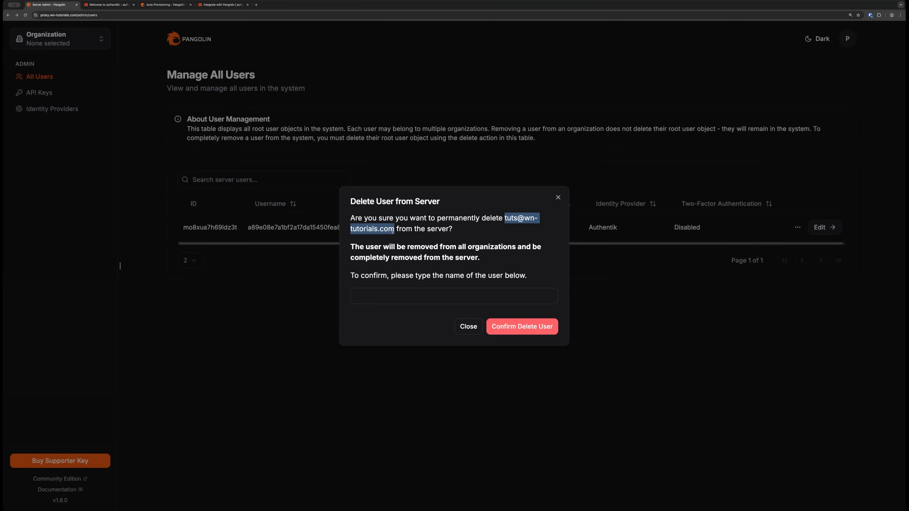
pyautogui.click(422, 301)
pyautogui.press('super+v')
pyautogui.click(532, 327)
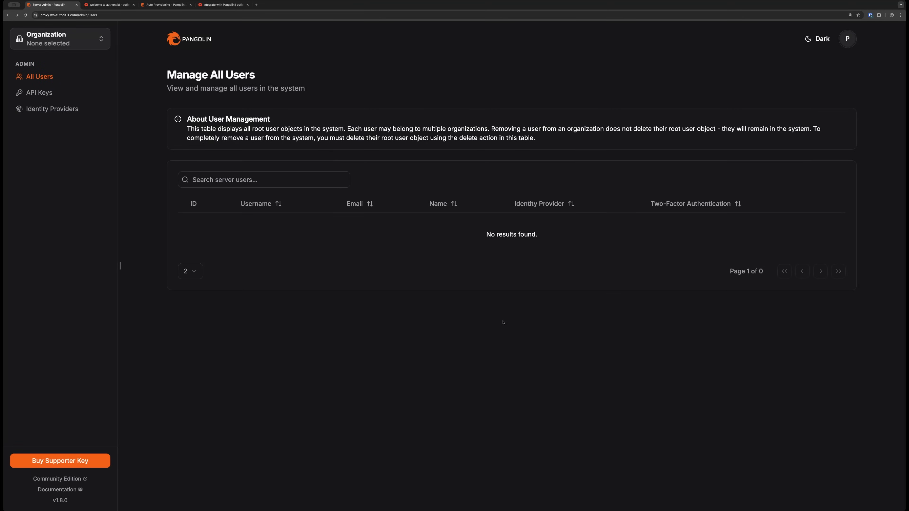
# Step: Open the organization policies of the Authentik identity provider
pyautogui.click(52, 111)
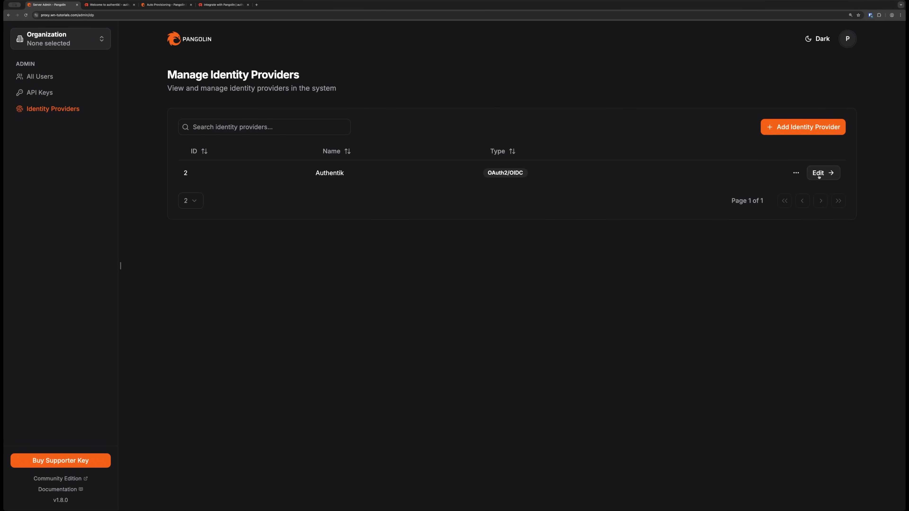
pyautogui.click(812, 173)
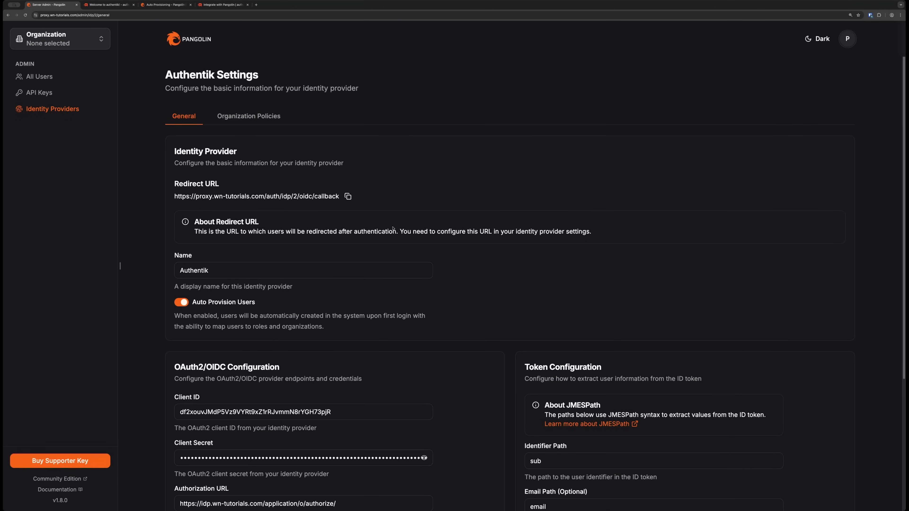
pyautogui.click(251, 116)
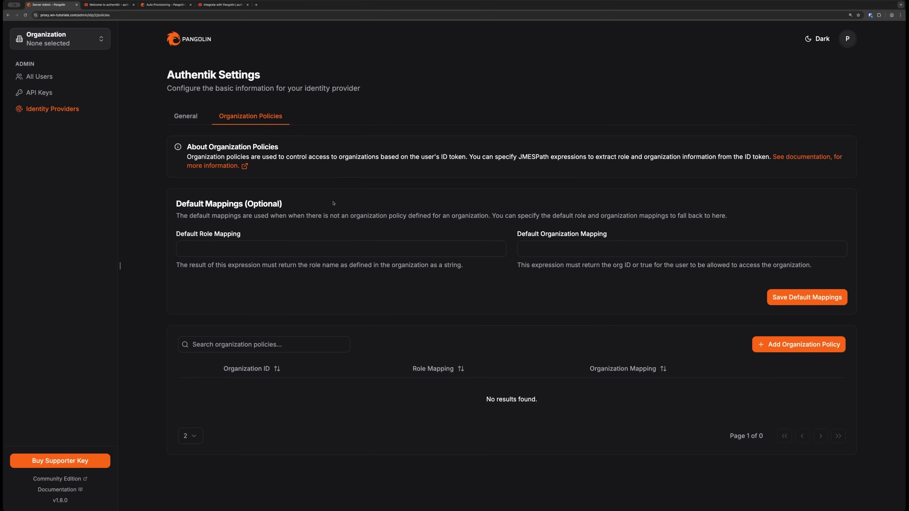
# Step: Copy the role-selection example from the Auto Provisioning docs into the Default Role Mapping: contains(groups, 'admin') && 'Admin' || 'Member'
pyautogui.click(239, 252)
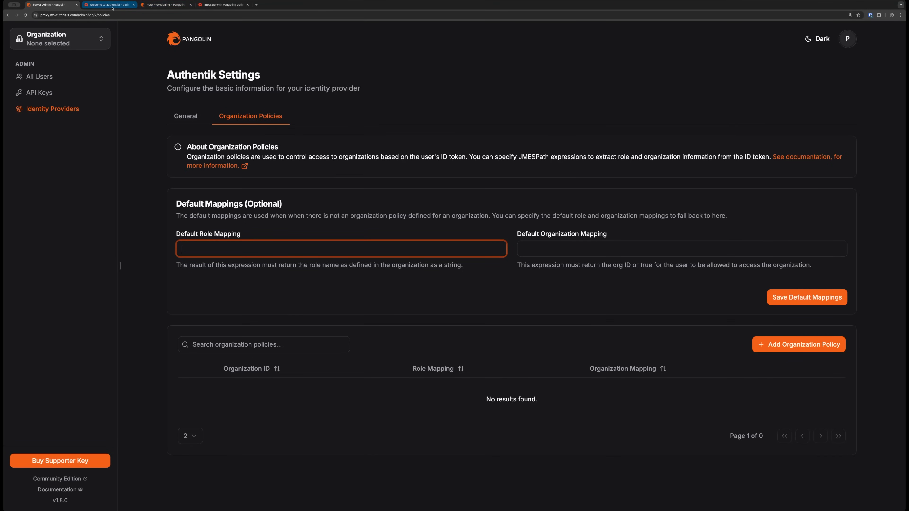
pyautogui.click(154, 5)
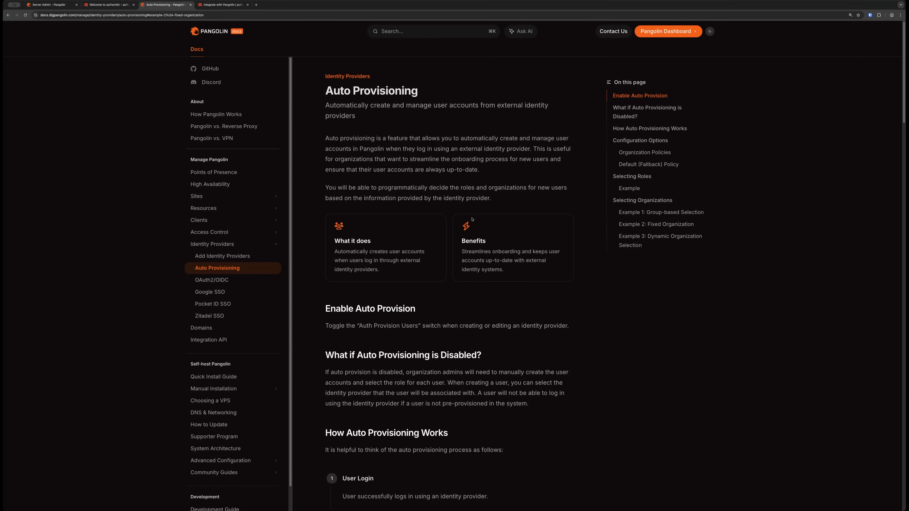
pyautogui.scroll(-8, 472, 219)
pyautogui.scroll(-5, 415, 244)
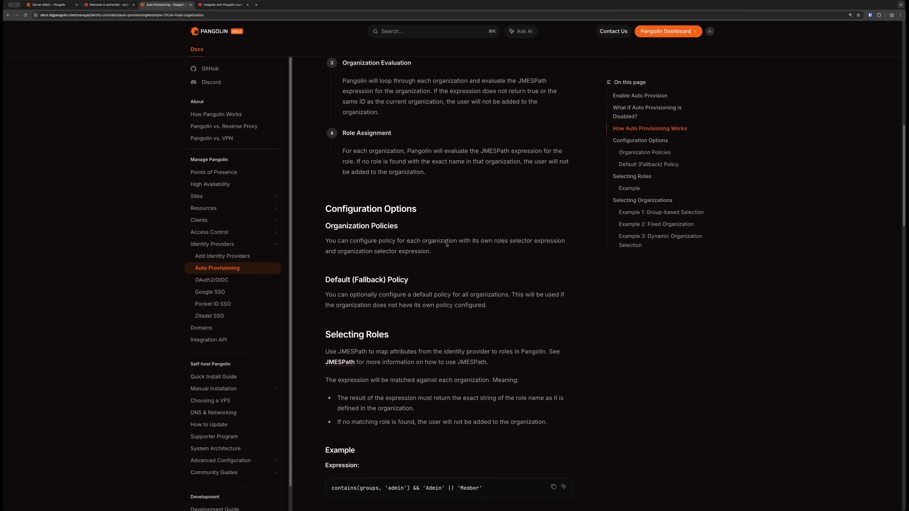
pyautogui.scroll(-4, 473, 254)
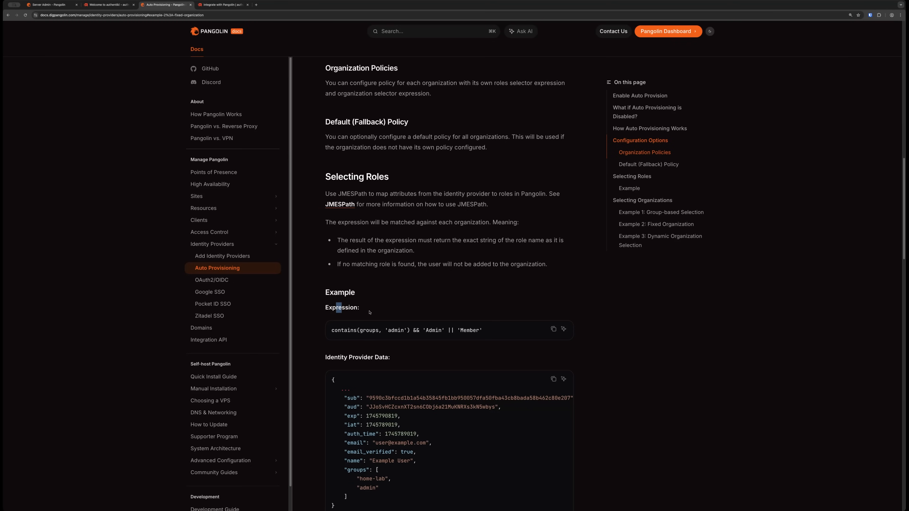
pyautogui.click(552, 331)
pyautogui.click(50, 5)
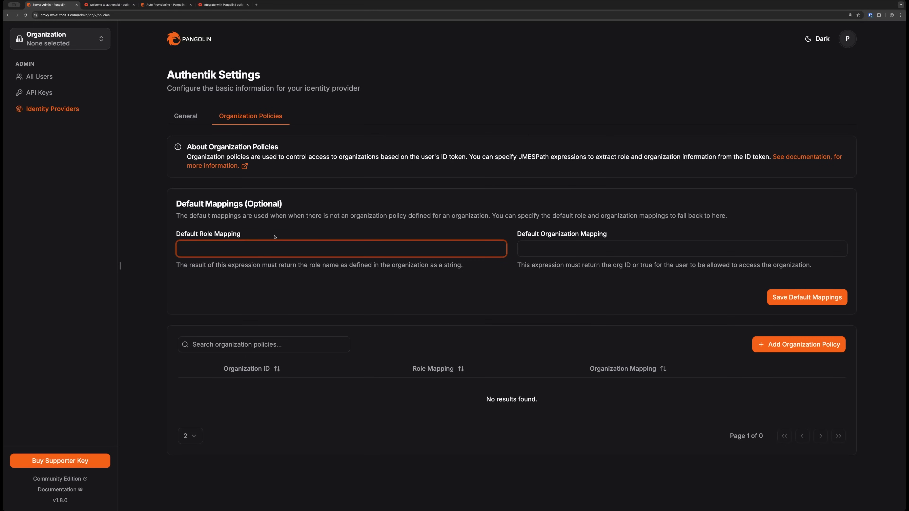
pyautogui.press('super+v')
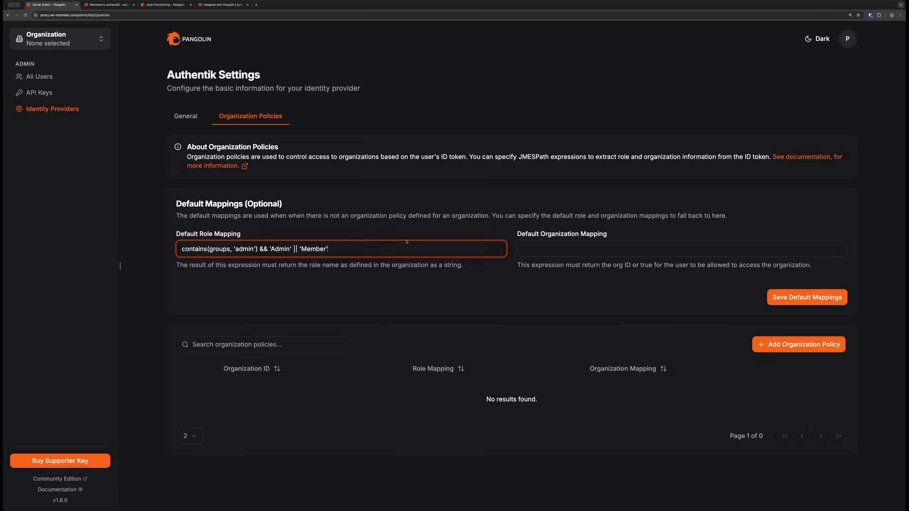
# Step: Load proxy.wn-tutorials.com in place of the authentik login page and select the organization ID wn-tutorials in its URL
pyautogui.click(536, 241)
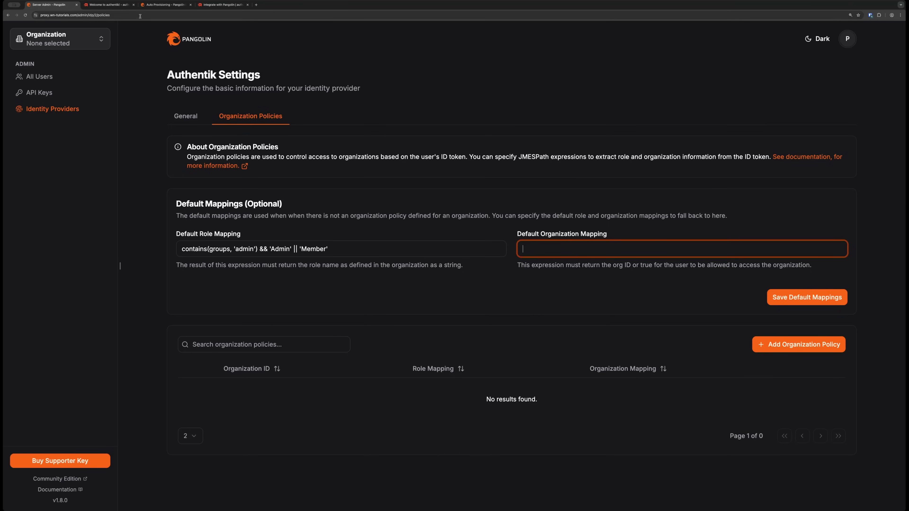
pyautogui.click(109, 5)
pyautogui.click(107, 15)
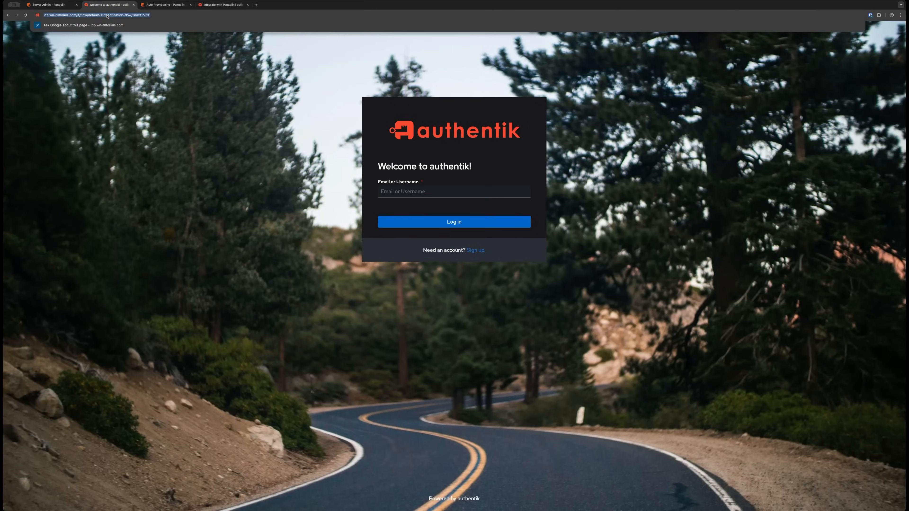
pyautogui.write('proxy.wn-tutorials.com')
pyautogui.press('Return')
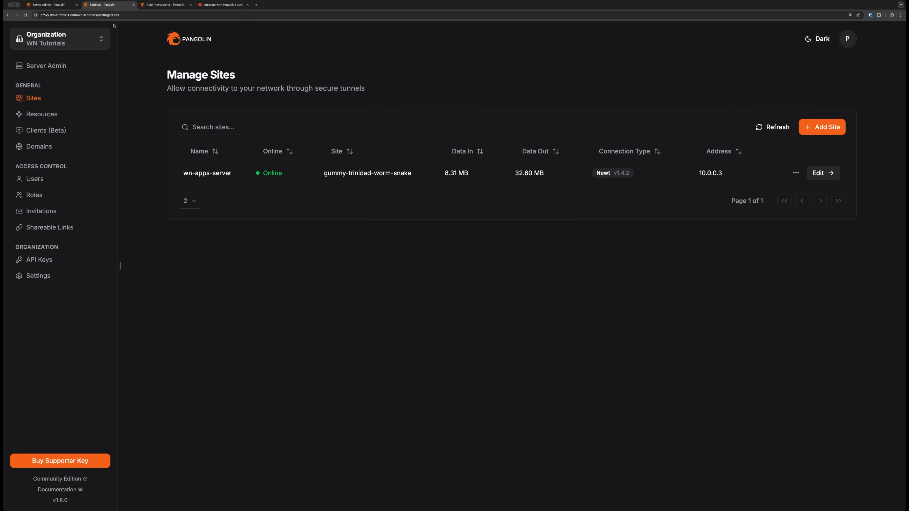
pyautogui.click(90, 16)
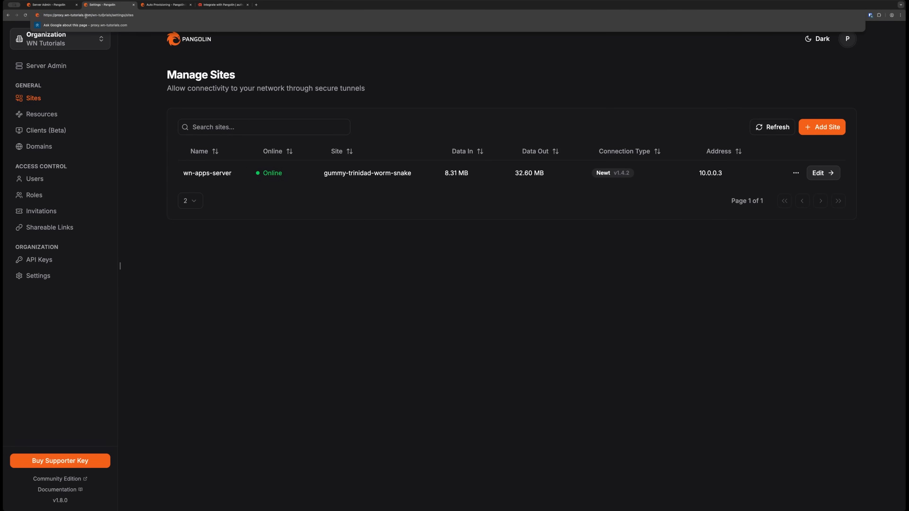
pyautogui.moveTo(111, 16); pyautogui.dragTo(91, 15)
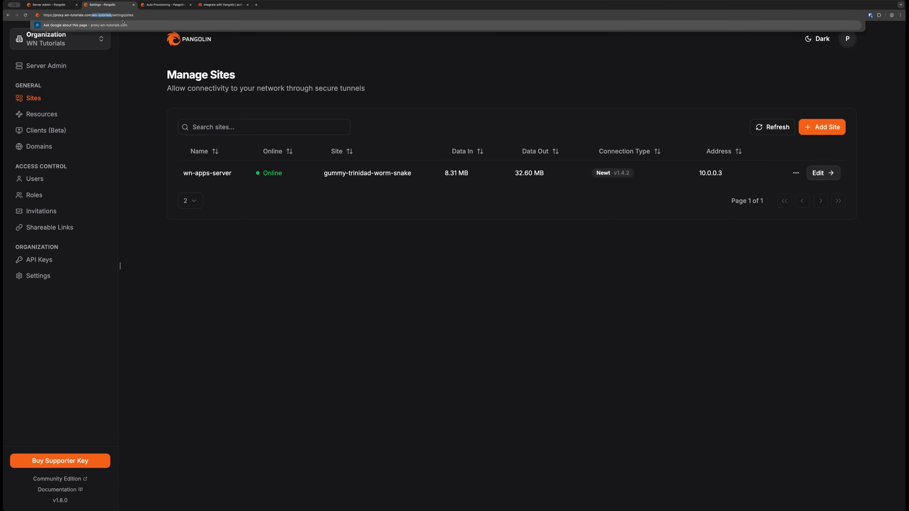
# Step: Set the Authentik provider's Default Organization Mapping to 'wn-tutorials' and save the default mappings
pyautogui.click(52, 5)
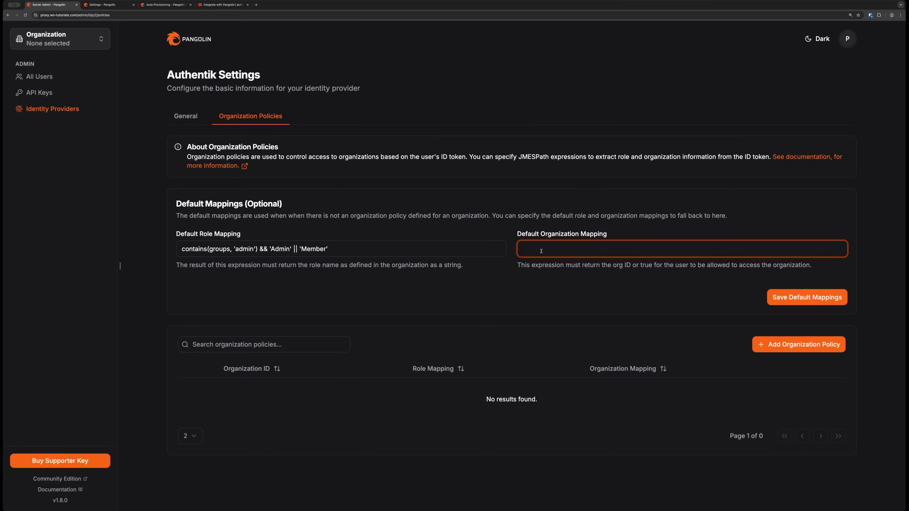
pyautogui.write("'wn-tutorials'")
pyautogui.click(813, 297)
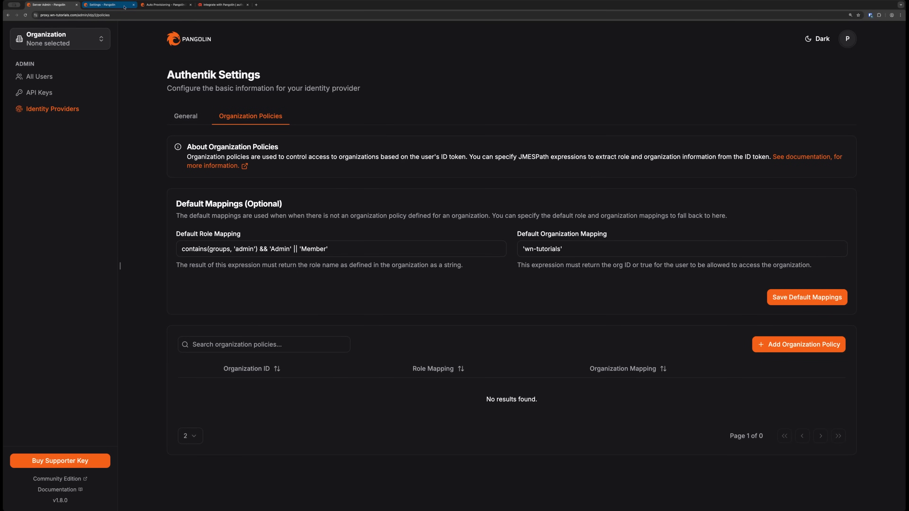
# Step: Switch to authentik at idp.wn-tutorials.com, enter the admin interface and open the directory's groups
pyautogui.click(104, 5)
pyautogui.click(119, 16)
pyautogui.write('idp')
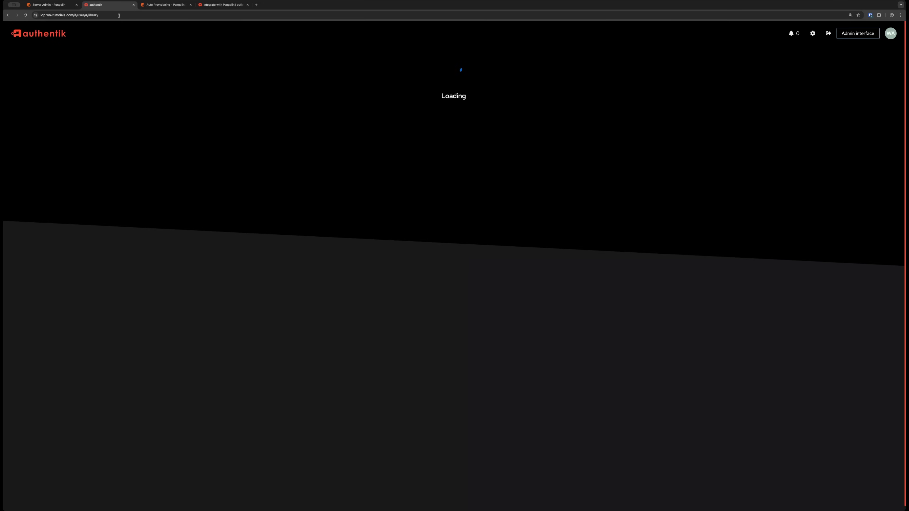
pyautogui.click(858, 39)
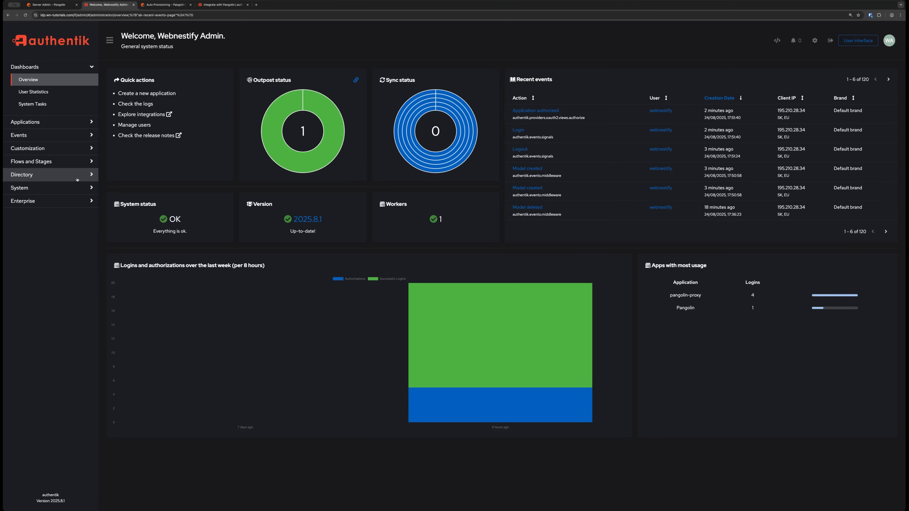
pyautogui.click(47, 177)
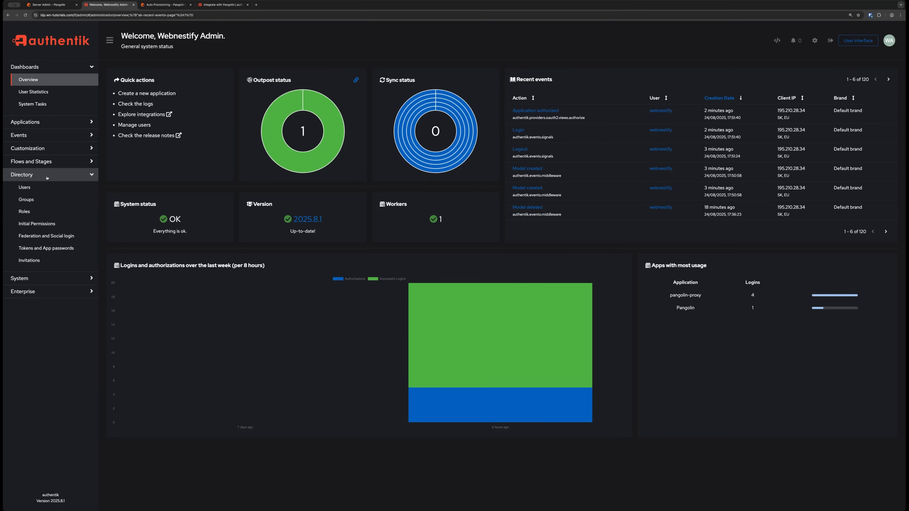
pyautogui.click(32, 200)
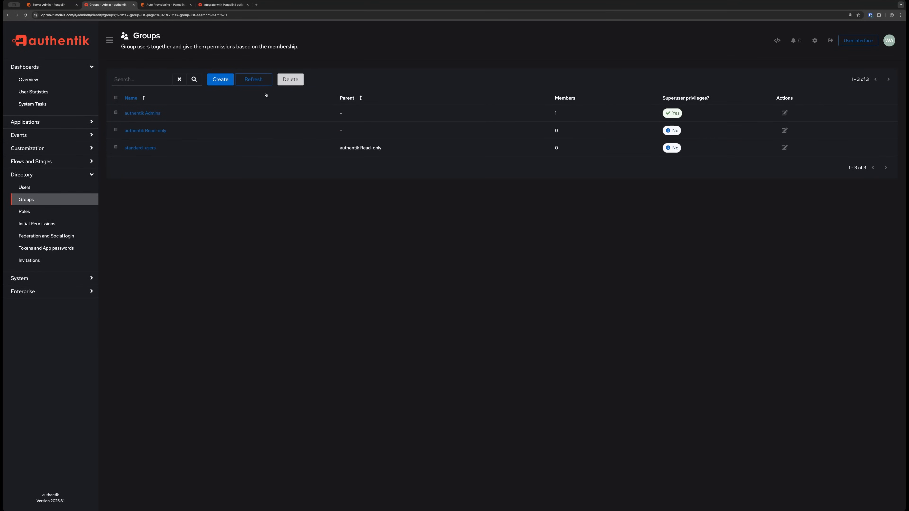
# Step: Create a group named pangolin-org-{wn-tutorials} with standard-users as its parent
pyautogui.click(220, 81)
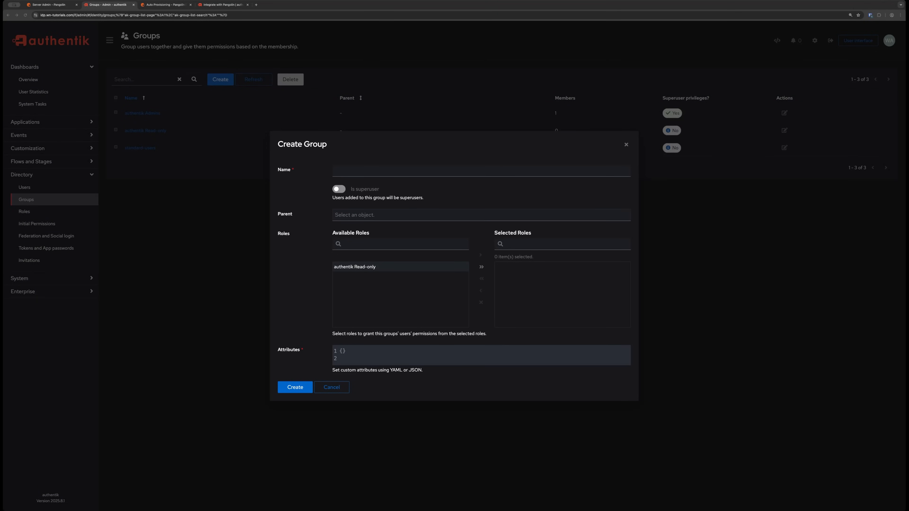
pyautogui.click(361, 174)
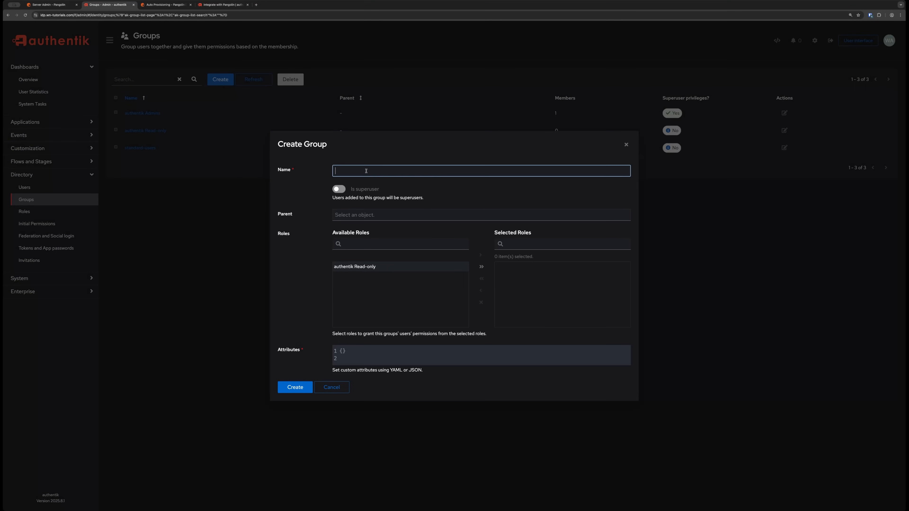
pyautogui.hotkey('ctrl', 'v')
pyautogui.moveTo(384, 172); pyautogui.dragTo(370, 172)
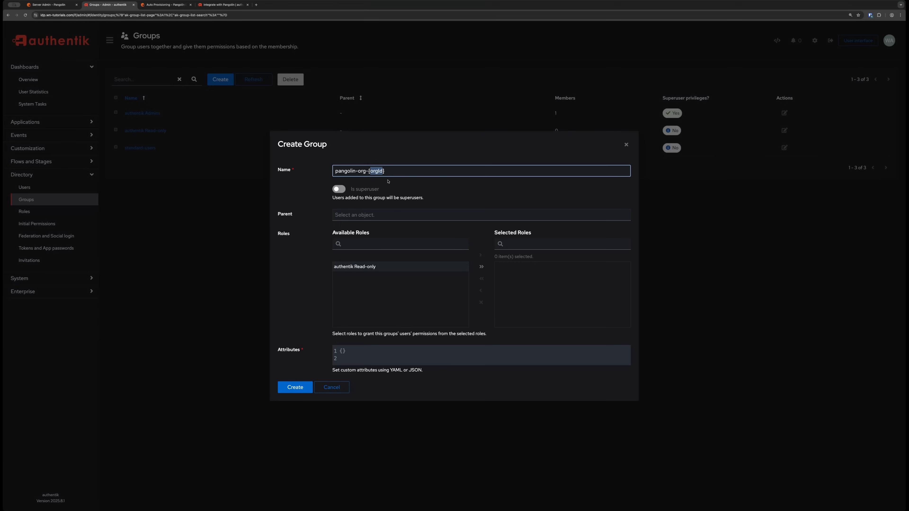
pyautogui.hotkey('ctrl', 'v')
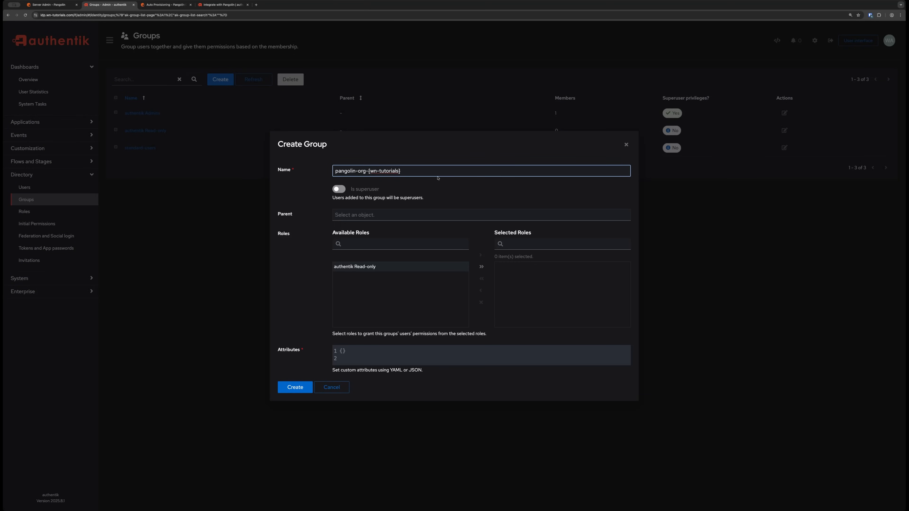
pyautogui.click(385, 216)
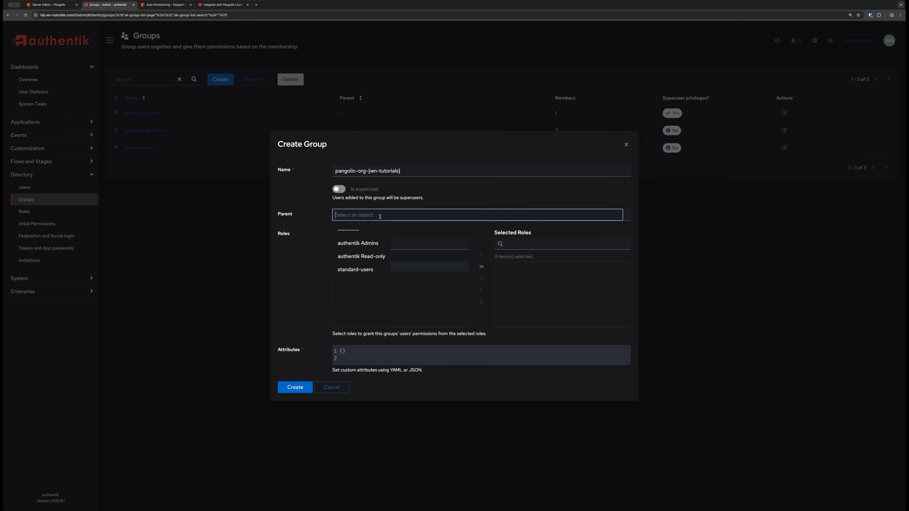
pyautogui.click(370, 270)
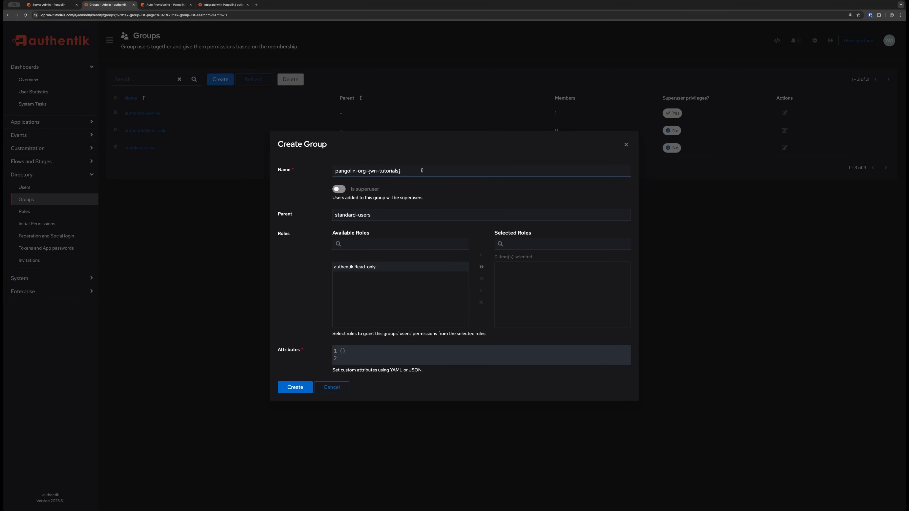
pyautogui.click(304, 387)
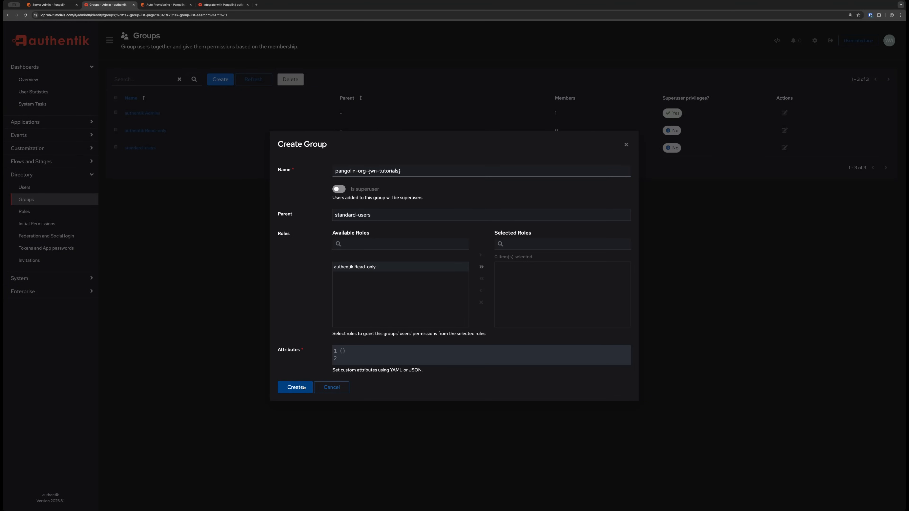
pyautogui.click(304, 387)
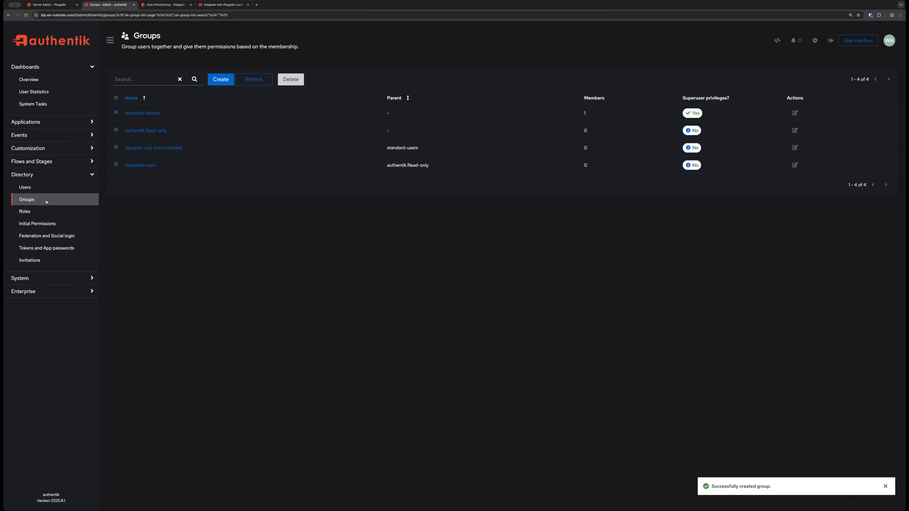
# Step: Add the existing user webnestify to the pangolin-org-{wn-tutorials} group
pyautogui.click(71, 199)
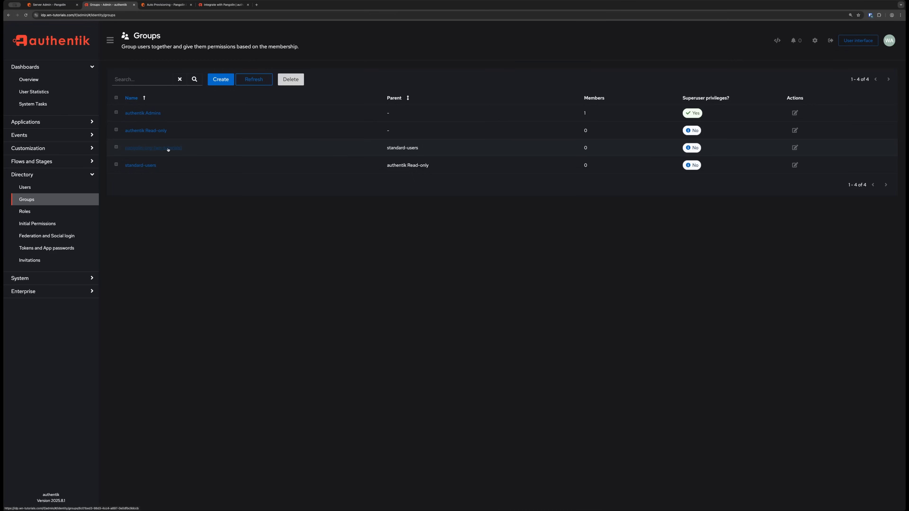
pyautogui.click(167, 148)
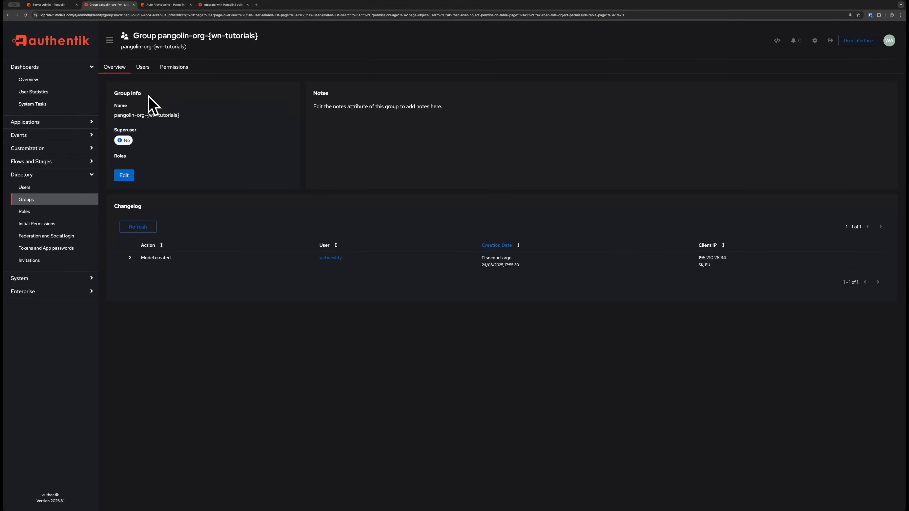
pyautogui.click(145, 68)
pyautogui.click(240, 101)
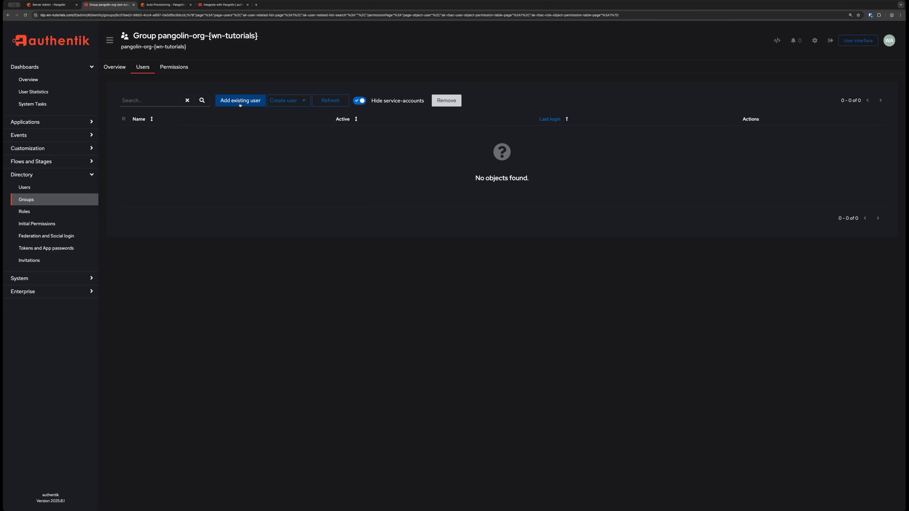
pyautogui.click(340, 268)
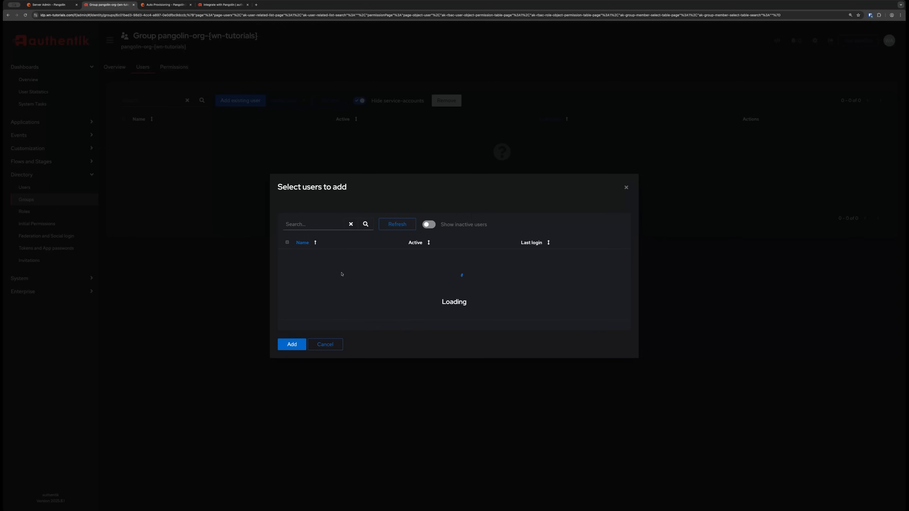
pyautogui.click(287, 286)
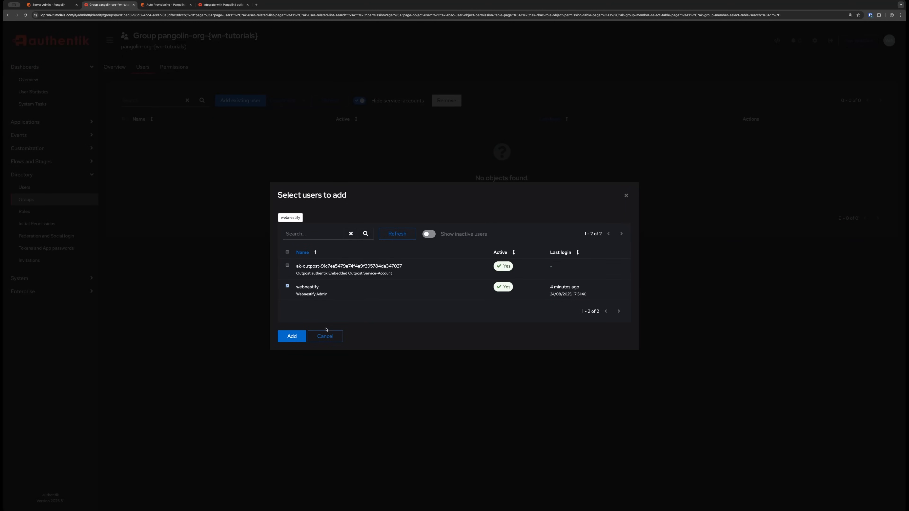
pyautogui.click(292, 337)
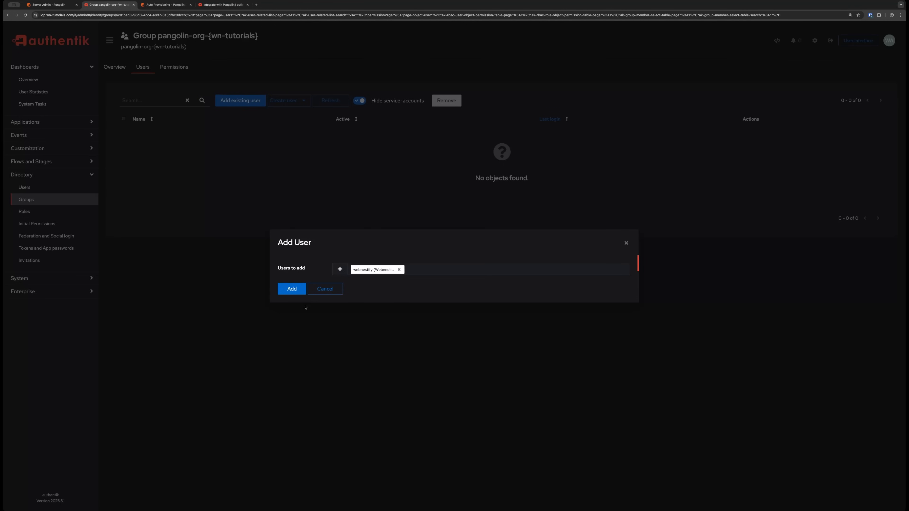
pyautogui.click(292, 289)
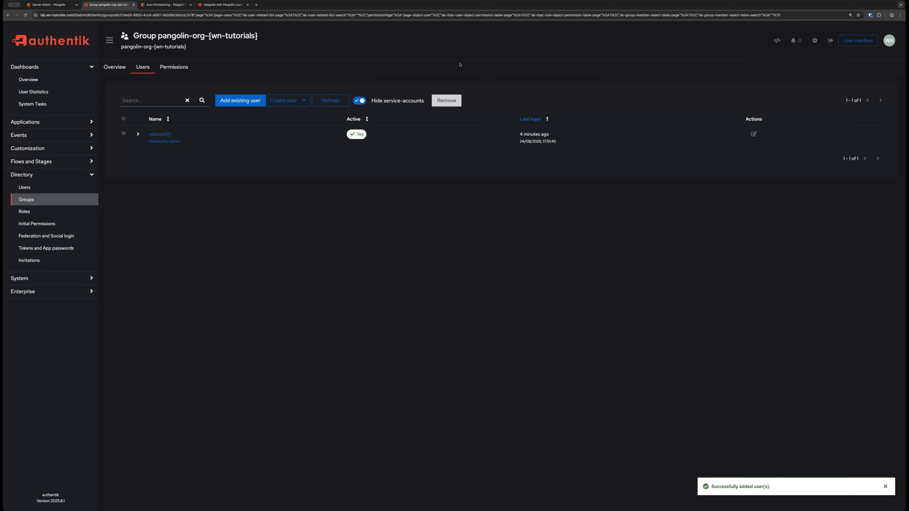
# Step: Sign out of authentik and save the Authentik provider's default mappings again in Pangolin
pyautogui.click(831, 40)
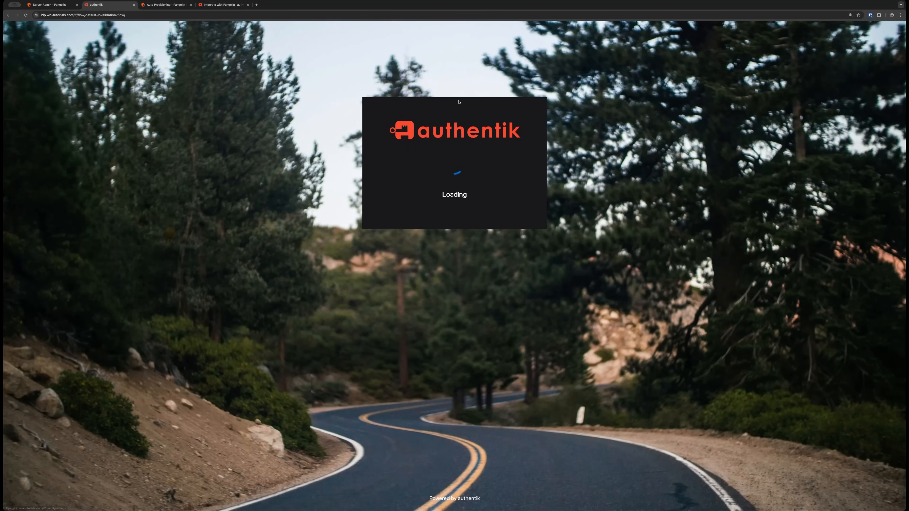
pyautogui.click(50, 5)
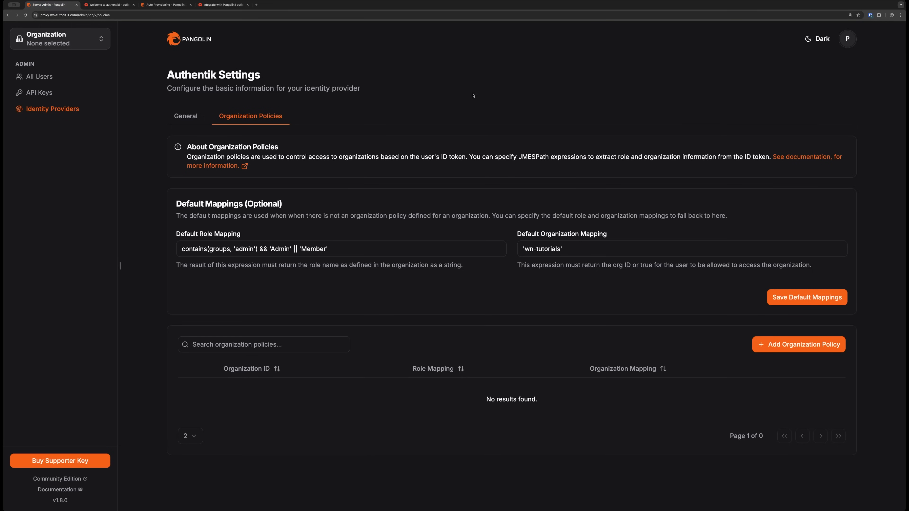
pyautogui.click(798, 304)
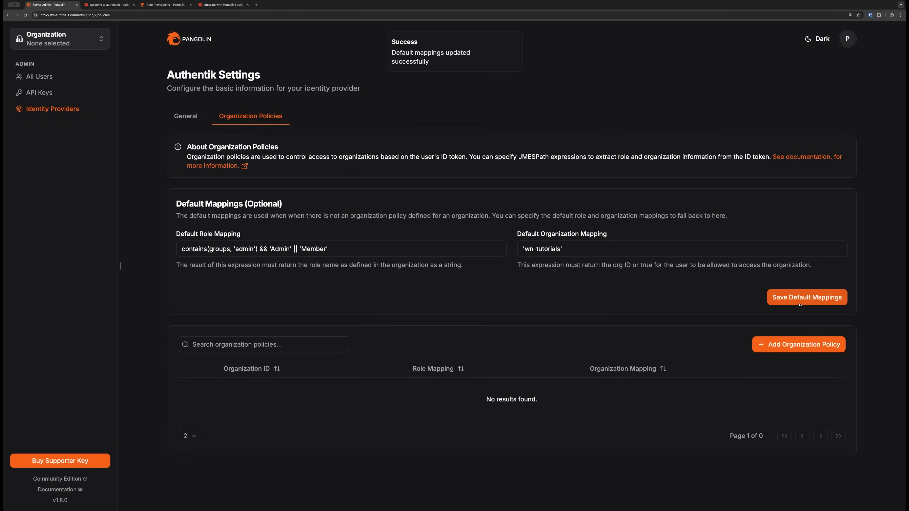
# Step: Log out of Pangolin and log back in through Authentik with the saved login credentials, verifying with the security key
pyautogui.click(842, 40)
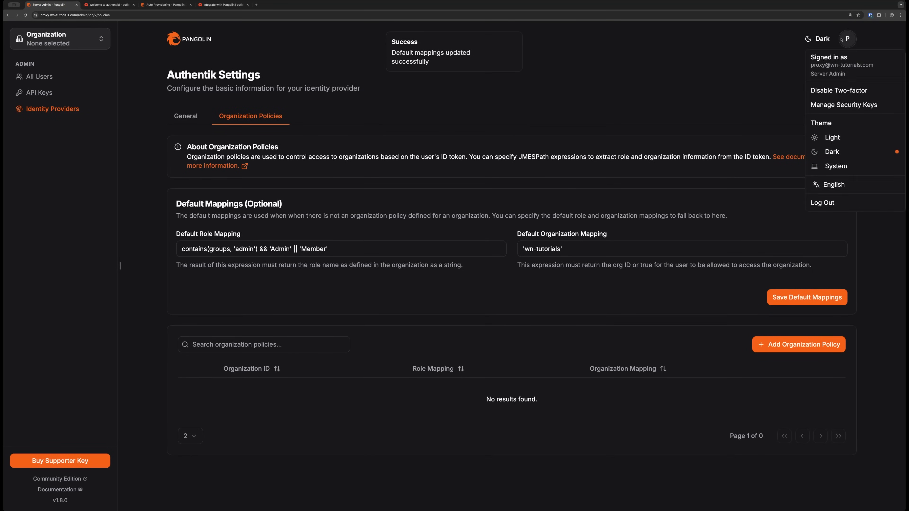
pyautogui.click(823, 203)
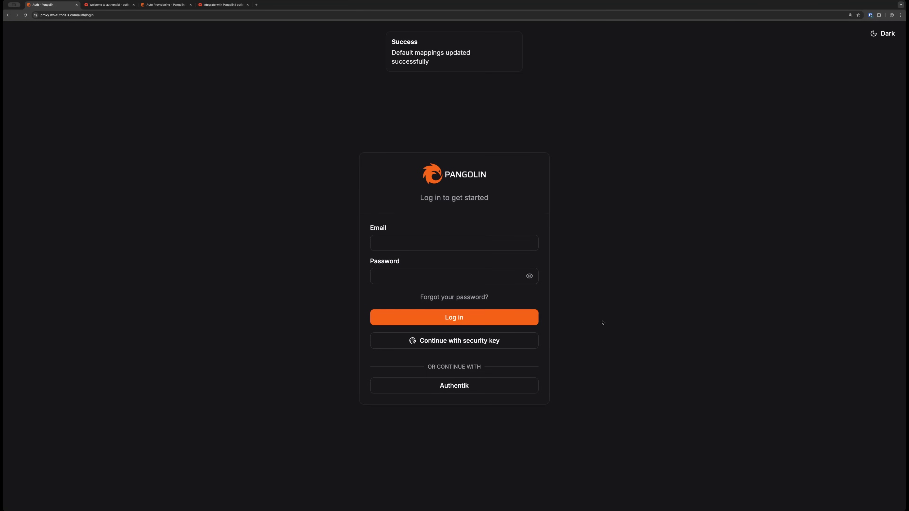
pyautogui.click(463, 386)
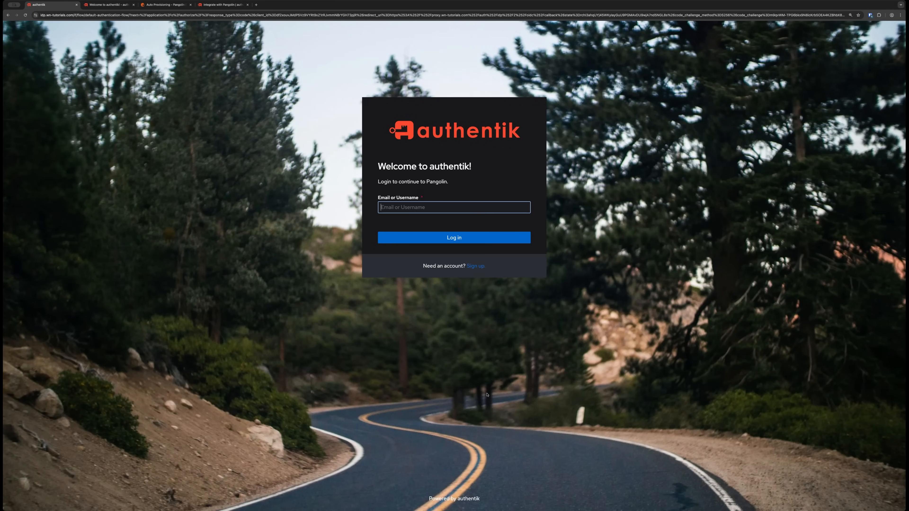
pyautogui.click(450, 207)
pyautogui.click(443, 221)
pyautogui.click(458, 238)
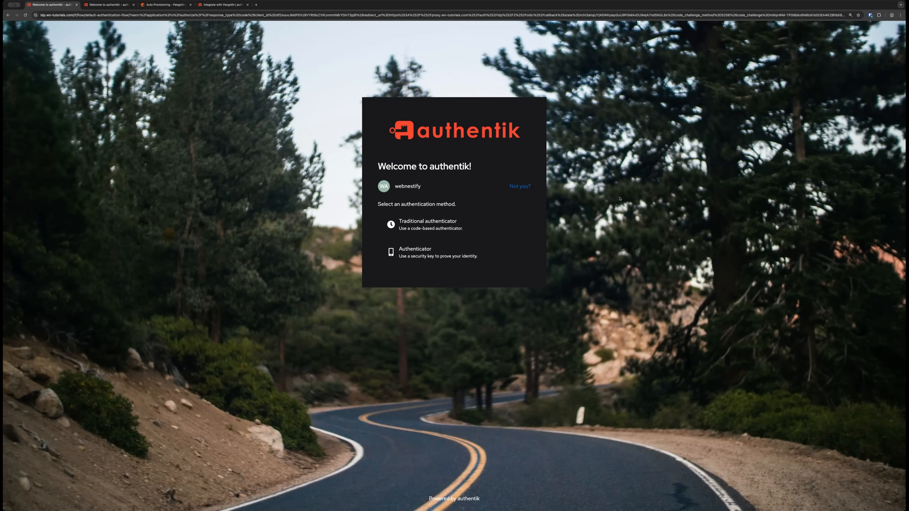
pyautogui.click(433, 259)
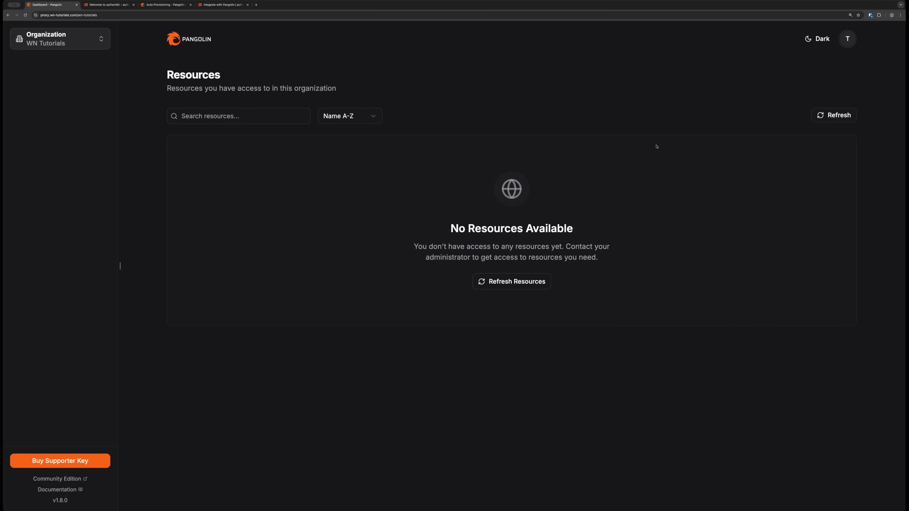
# Step: Refresh the resources of the WN Tutorials organization and log out of Pangolin
pyautogui.click(86, 48)
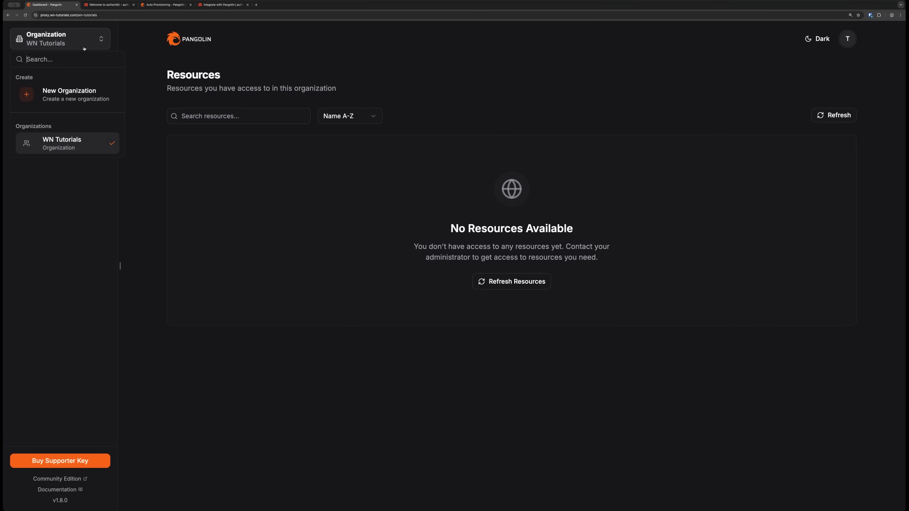
pyautogui.click(81, 144)
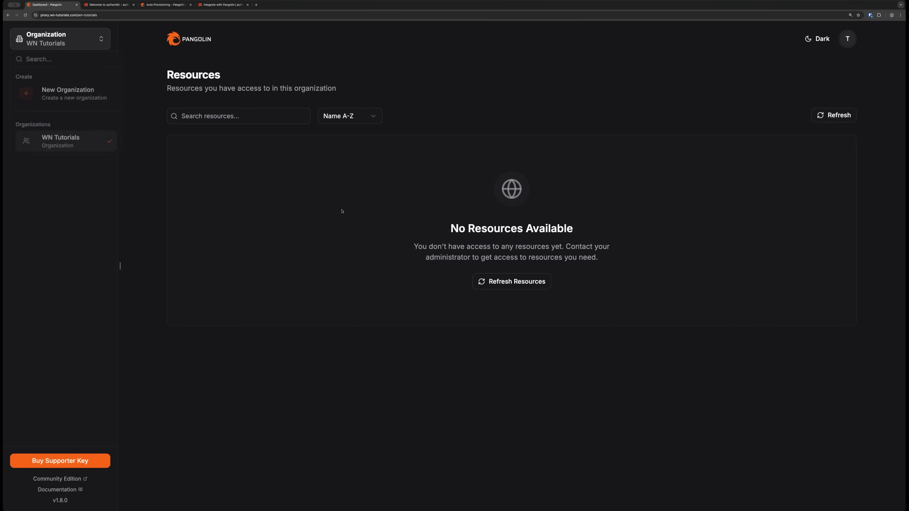
pyautogui.click(502, 285)
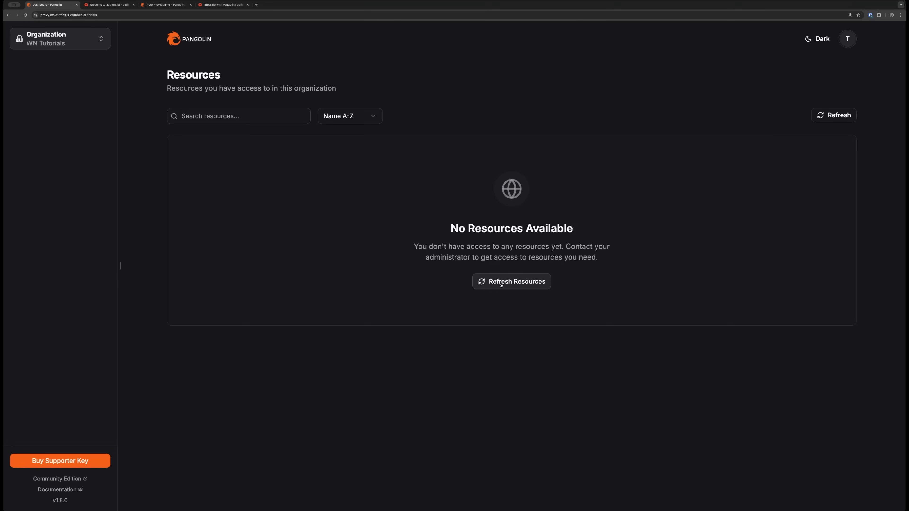
pyautogui.click(848, 40)
pyautogui.click(827, 171)
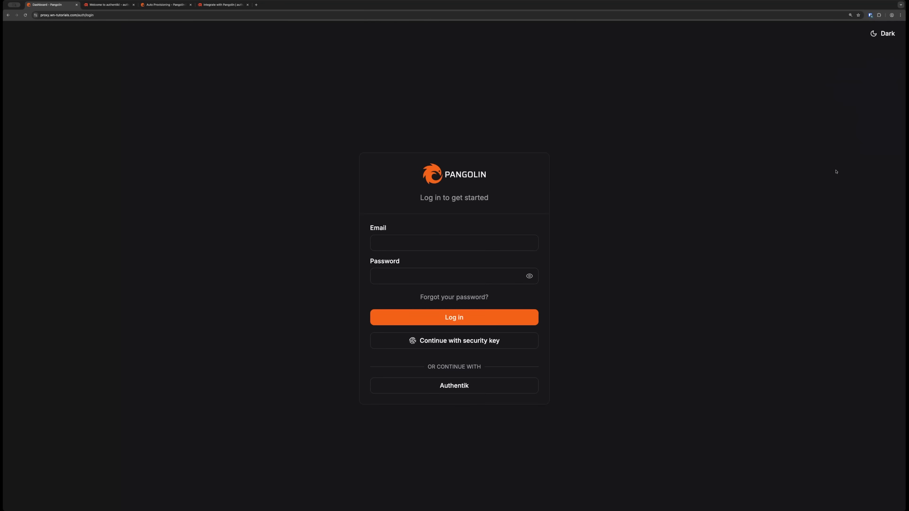
pyautogui.click(108, 5)
pyautogui.click(165, 5)
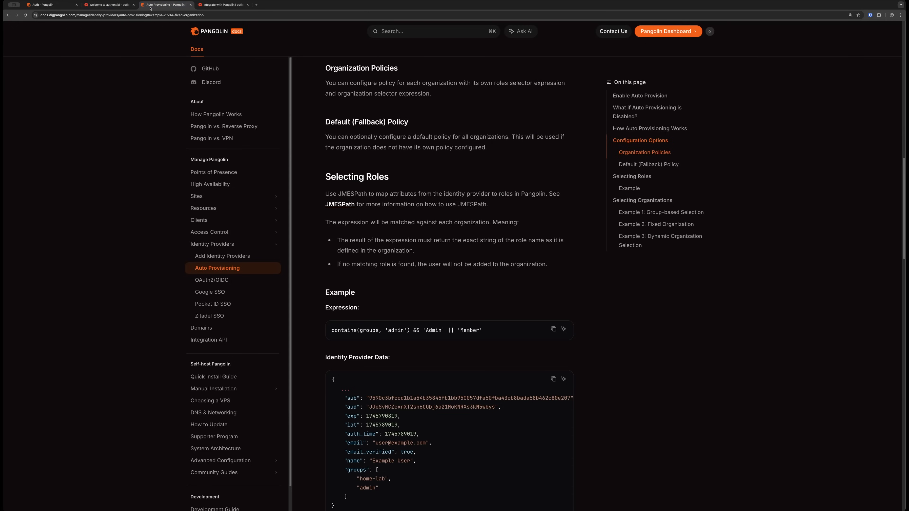
pyautogui.click(114, 6)
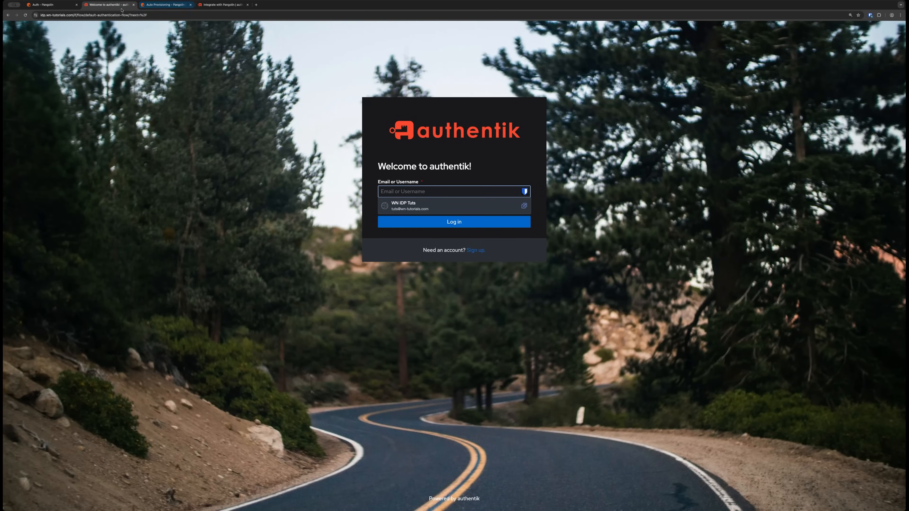
pyautogui.click(167, 6)
pyautogui.click(214, 6)
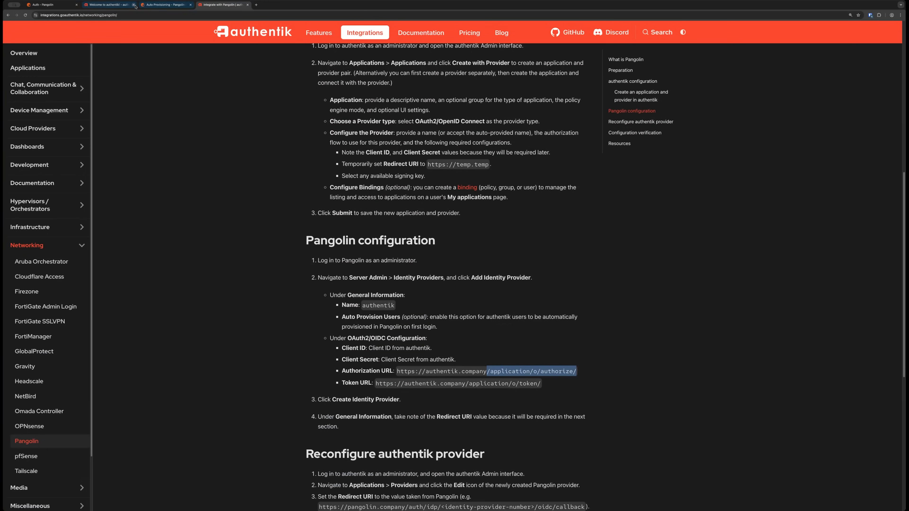
# Step: Log in to authentik with the saved account and its authentication code, and enter the admin interface
pyautogui.click(108, 5)
pyautogui.click(429, 206)
pyautogui.click(462, 222)
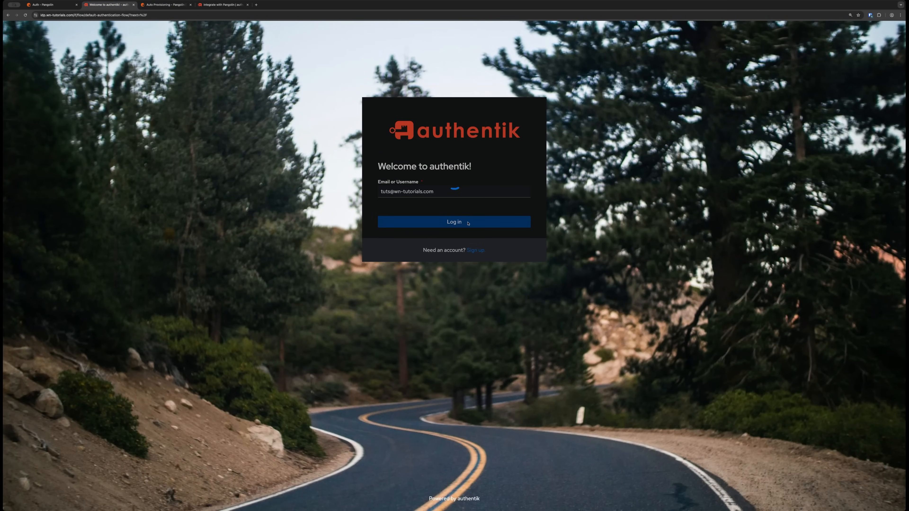
pyautogui.click(464, 240)
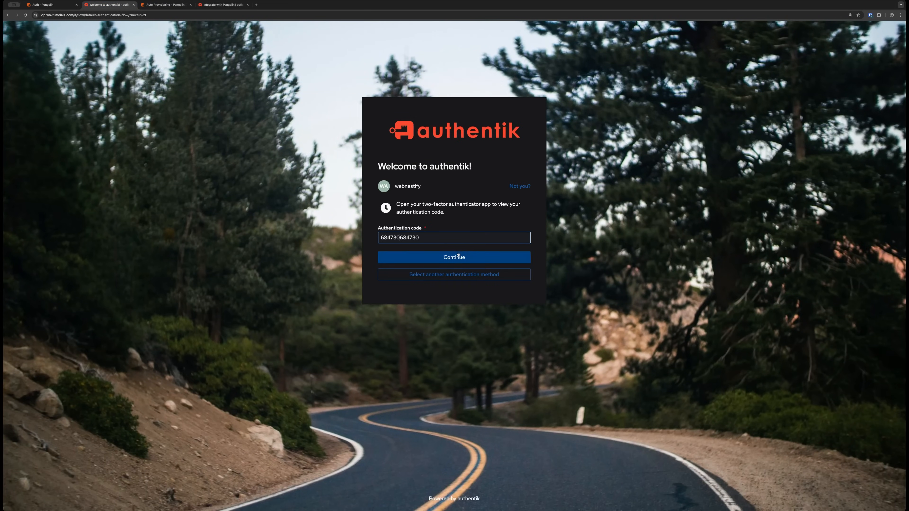
pyautogui.click(459, 257)
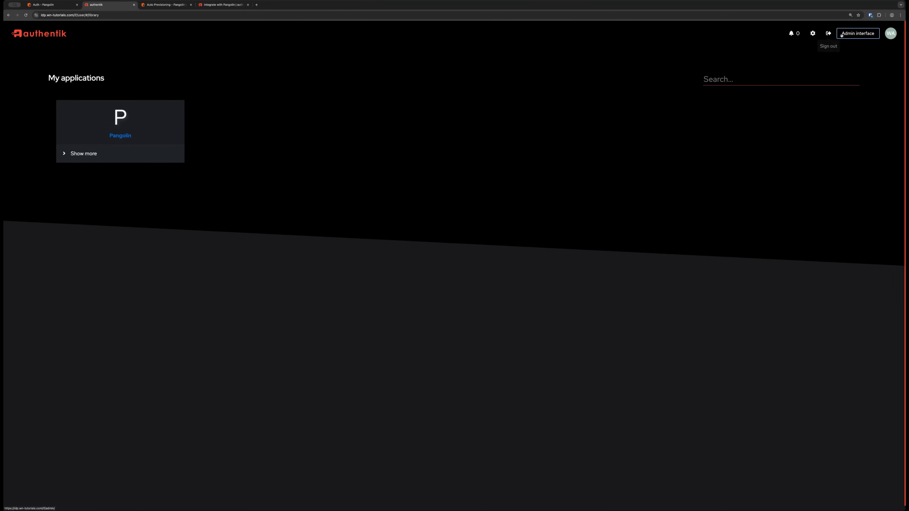
pyautogui.click(852, 35)
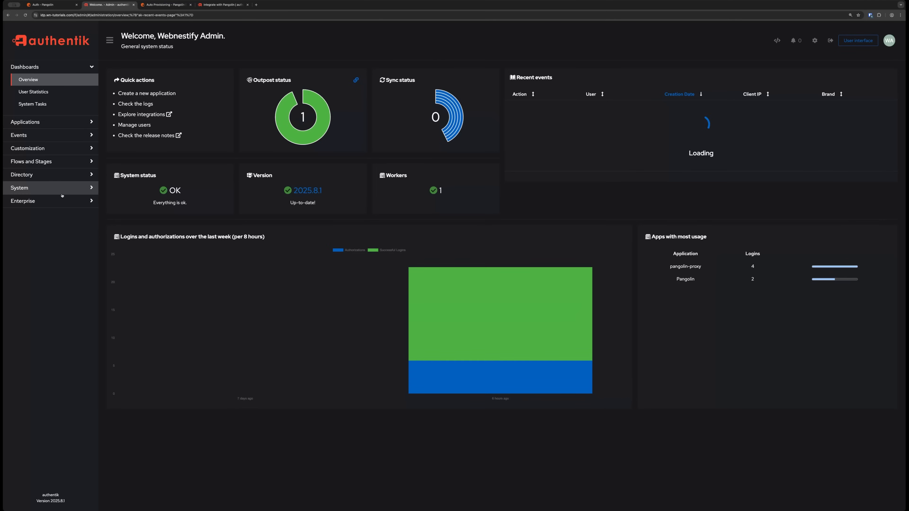
# Step: Show the details of the directory invitation named invite and copy its invitation link
pyautogui.click(70, 190)
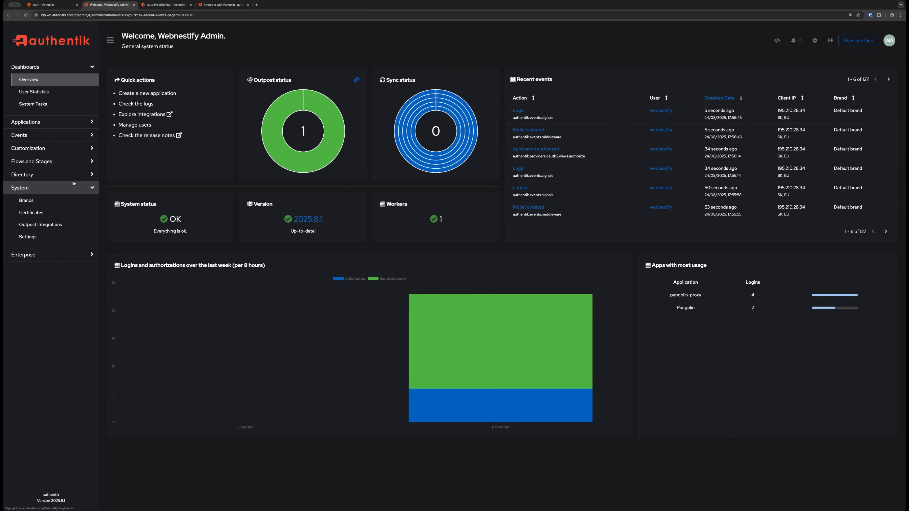
pyautogui.click(75, 175)
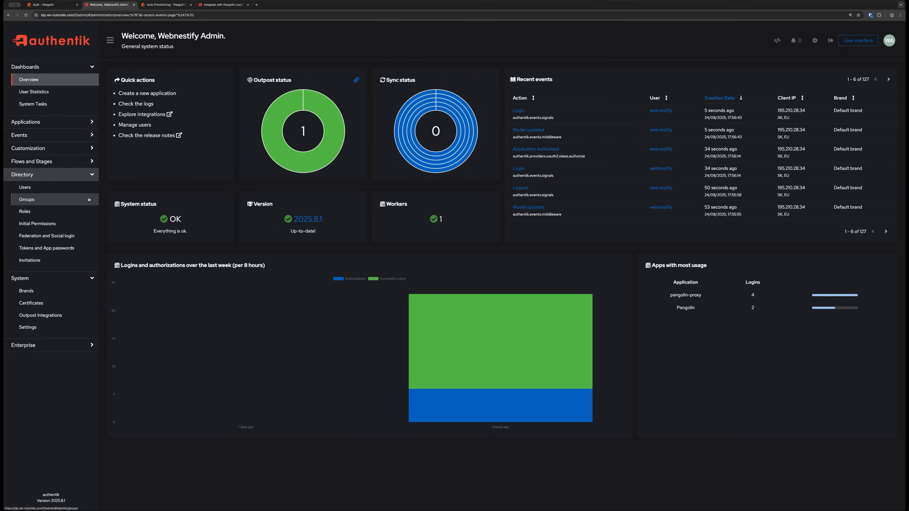
pyautogui.click(54, 260)
pyautogui.click(130, 112)
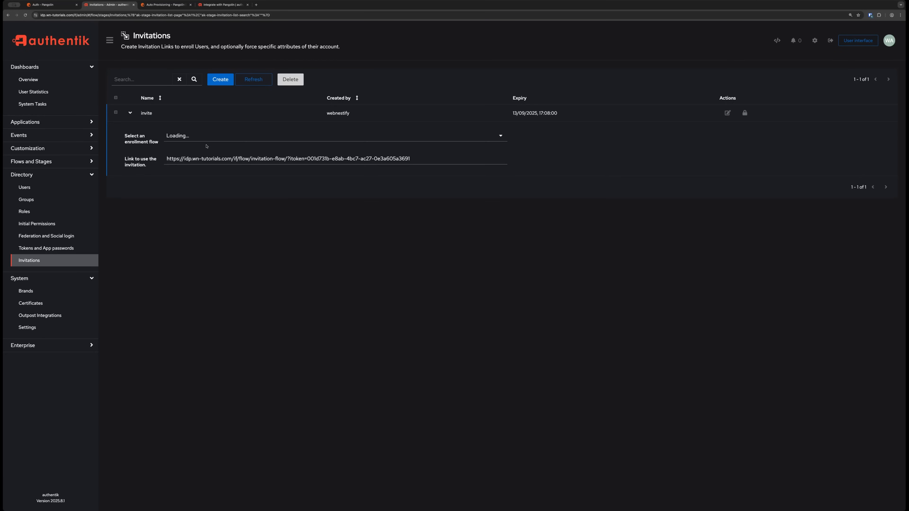
pyautogui.tripleClick(237, 160)
pyautogui.hotkey('ctrl', 'c')
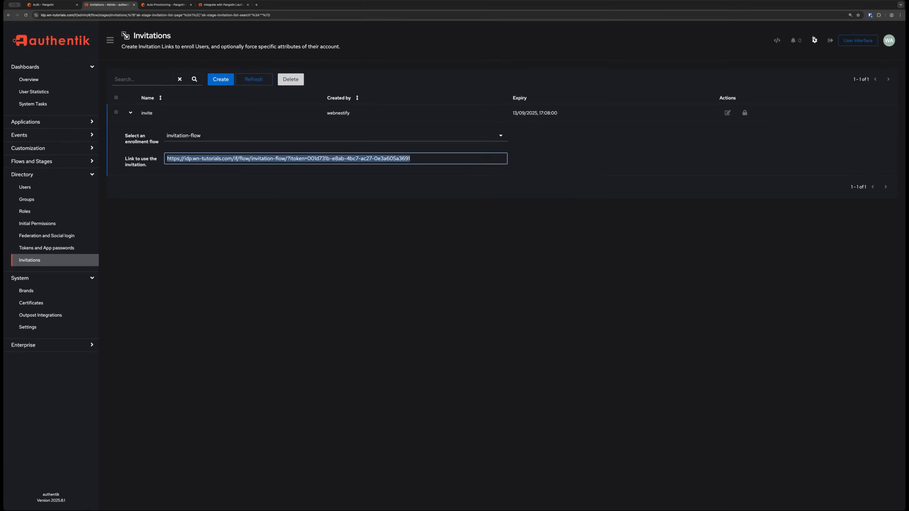
# Step: Sign out of authentik and load the copied invitation link with its invitation token
pyautogui.click(831, 41)
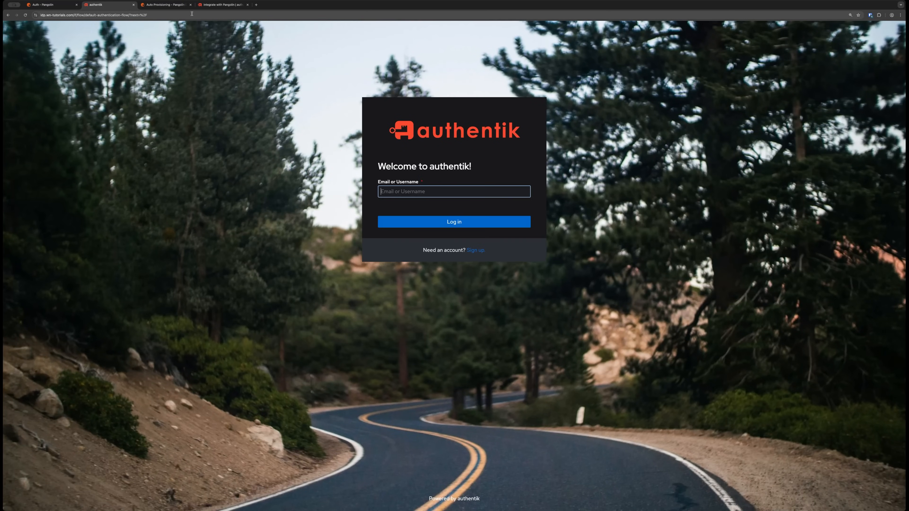
pyautogui.click(200, 14)
pyautogui.hotkey('ctrl', 'v')
pyautogui.press('Return')
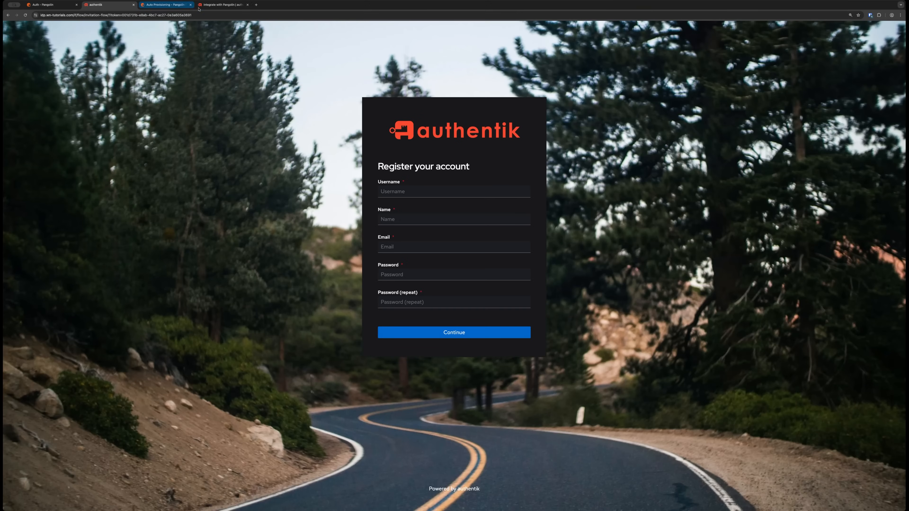
# Step: Enter pango as the username and name, and fill in the new authentik account's e-mail
pyautogui.click(434, 192)
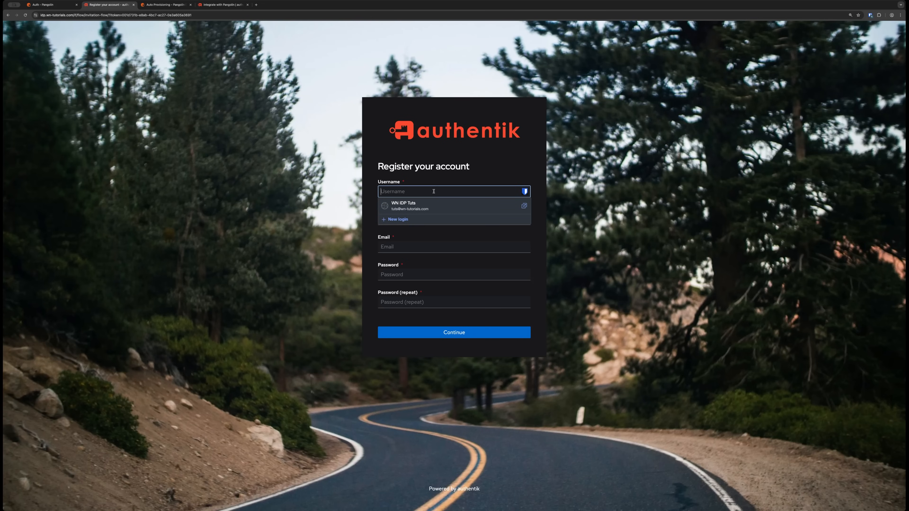
pyautogui.write('pango')
pyautogui.press('Tab')
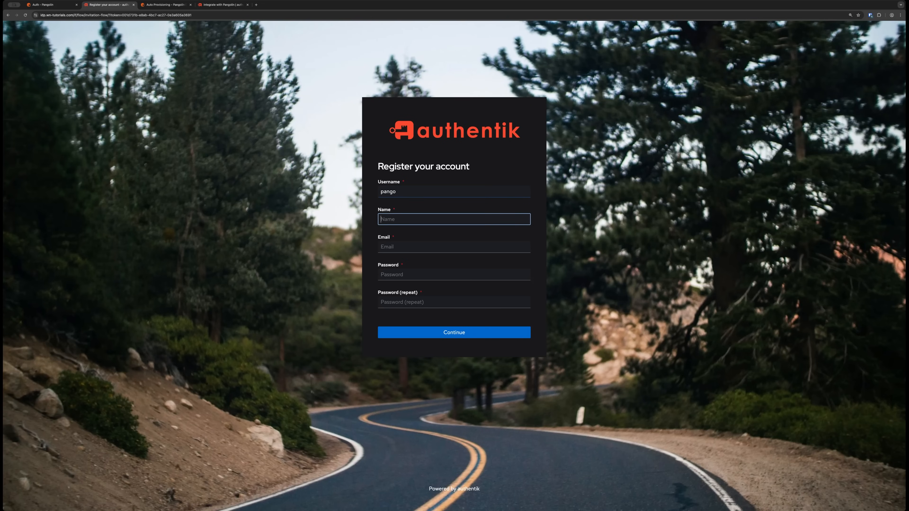
pyautogui.write('pango')
pyautogui.press('Tab')
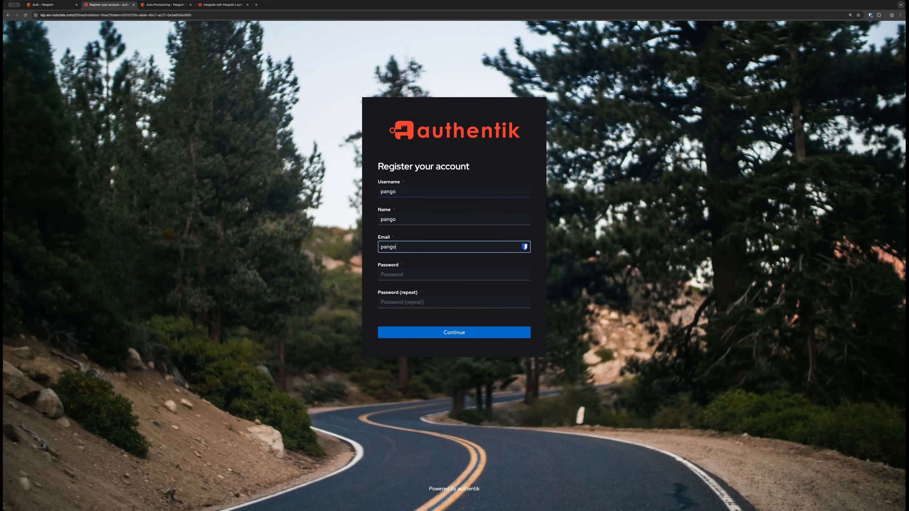
pyautogui.press('Tab')
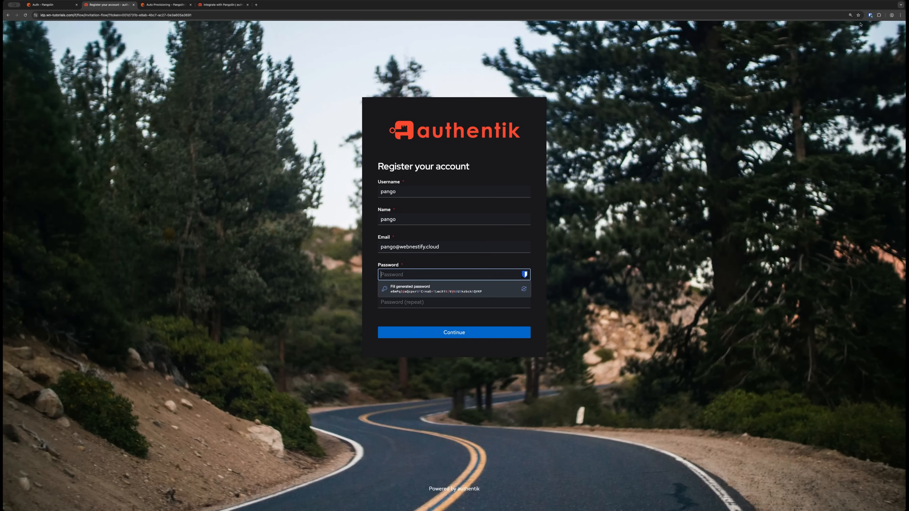
# Step: Copy a generated password from the password manager and enter it in both the Password and Password (repeat) fields
pyautogui.click(871, 15)
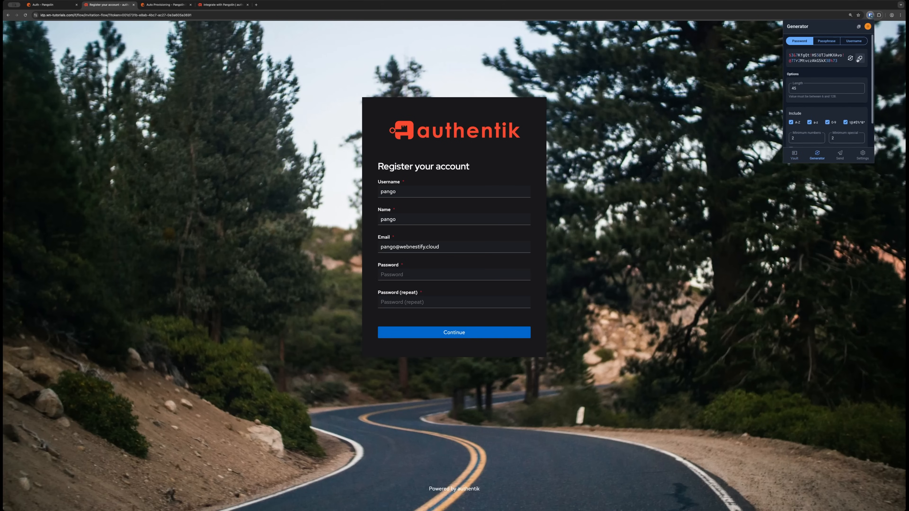
pyautogui.click(859, 59)
pyautogui.click(454, 274)
pyautogui.hotkey('ctrl', 'v')
pyautogui.click(454, 302)
pyautogui.hotkey('ctrl', 'v')
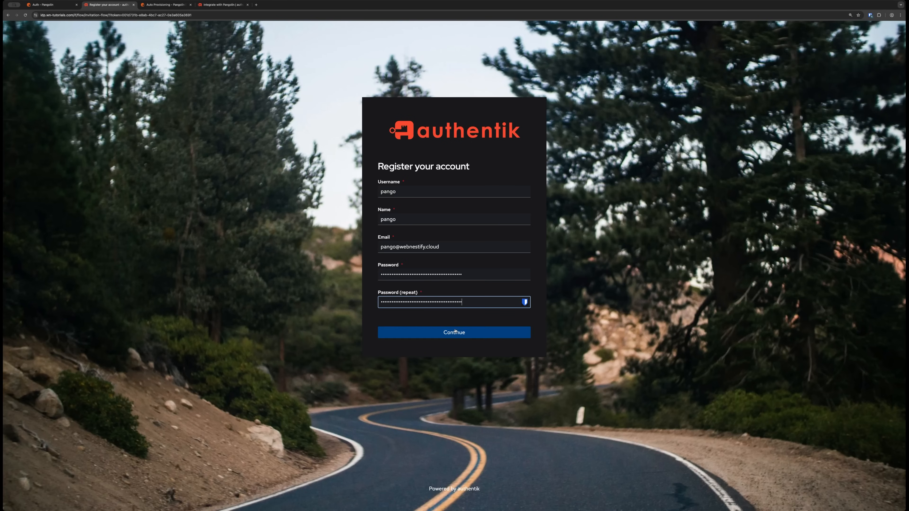
# Step: Submit the registration, save the login in Bitwarden, and choose WebAuthn device as the authentication method
pyautogui.click(454, 333)
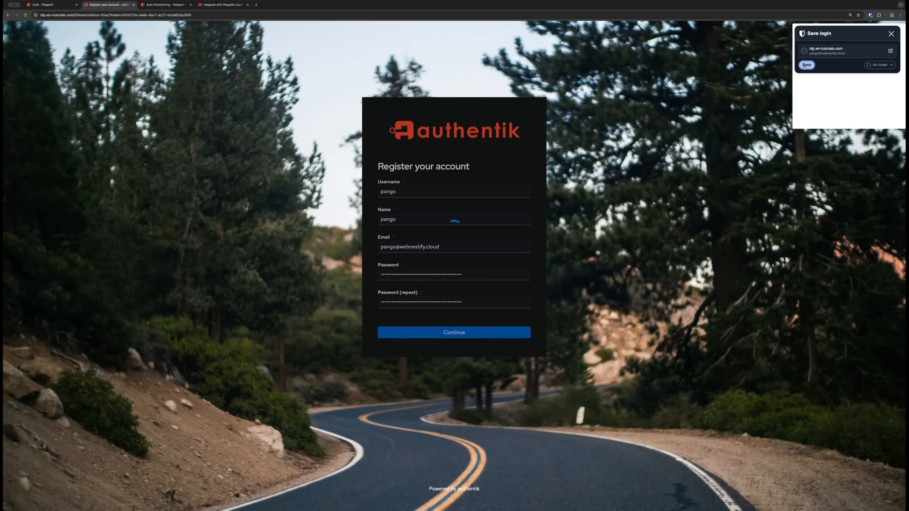
pyautogui.click(805, 65)
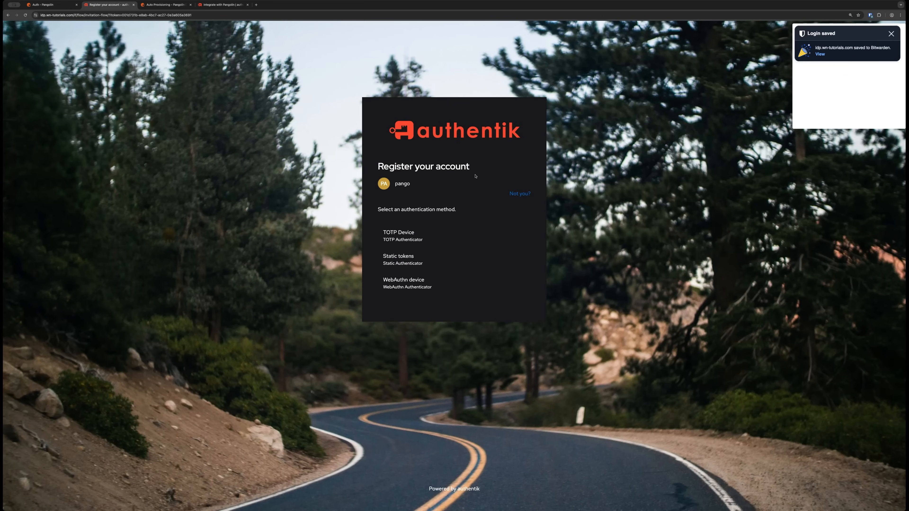
pyautogui.click(414, 287)
pyautogui.click(888, 34)
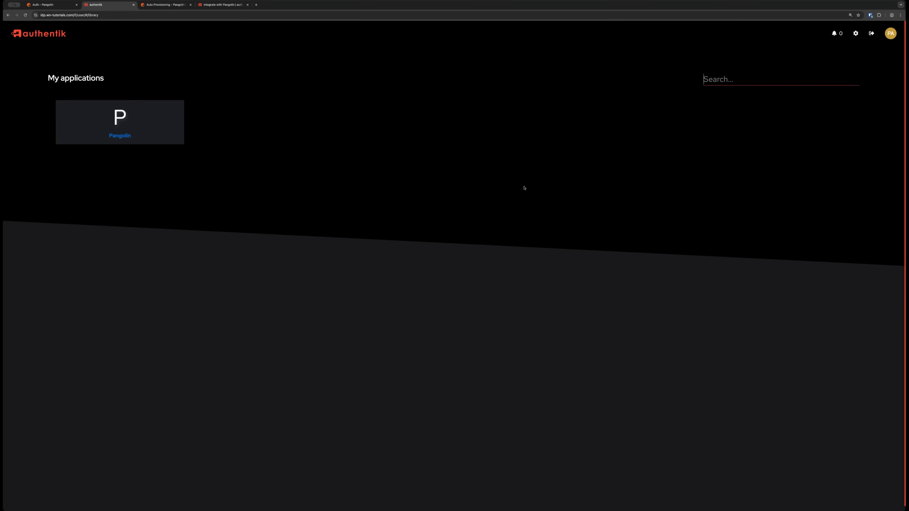
# Step: Launch Pangolin from authentik's applications, log in with Authentik, and check which account is signed in
pyautogui.click(127, 138)
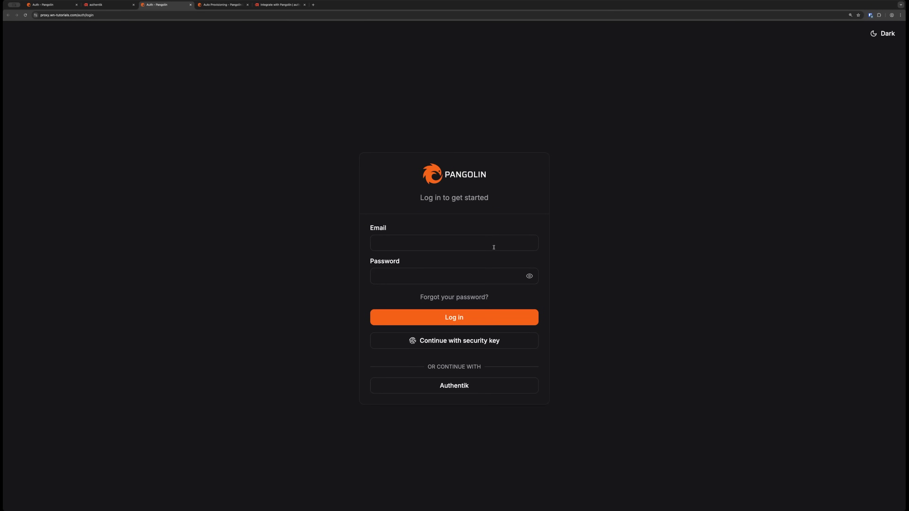
pyautogui.click(472, 389)
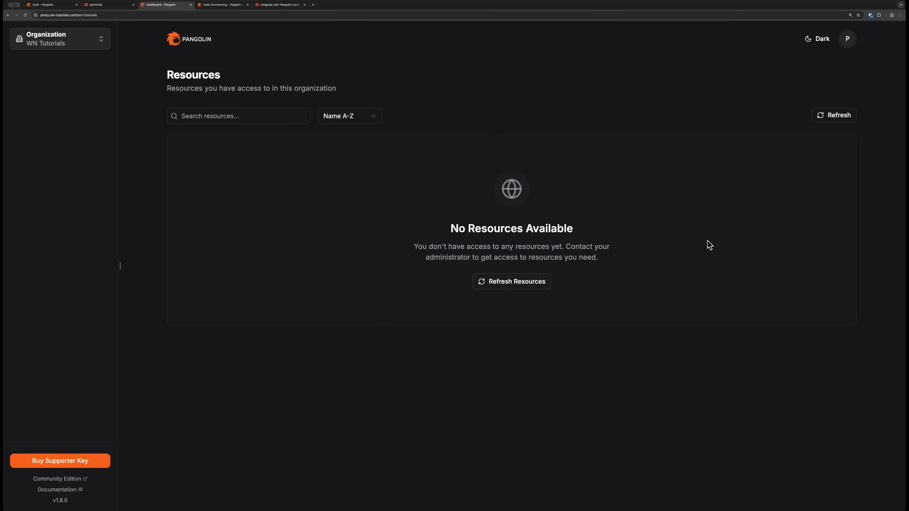
pyautogui.click(849, 39)
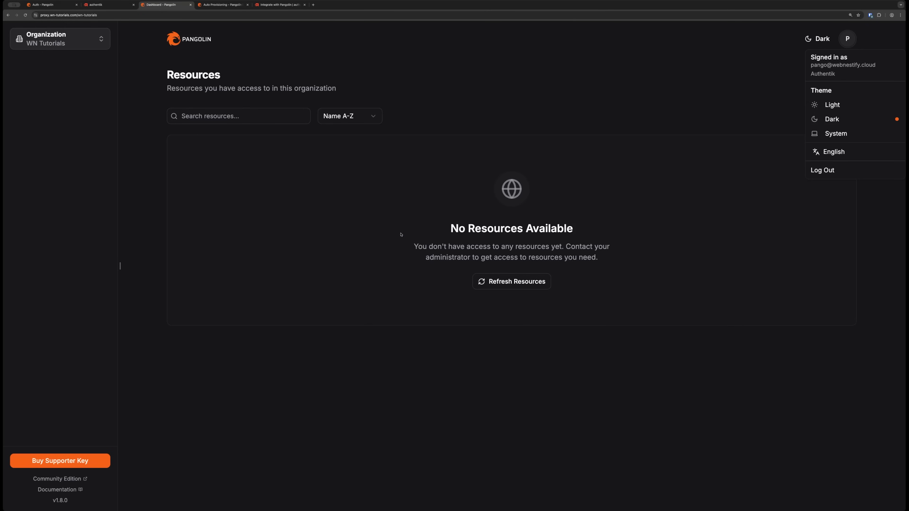
pyautogui.click(53, 60)
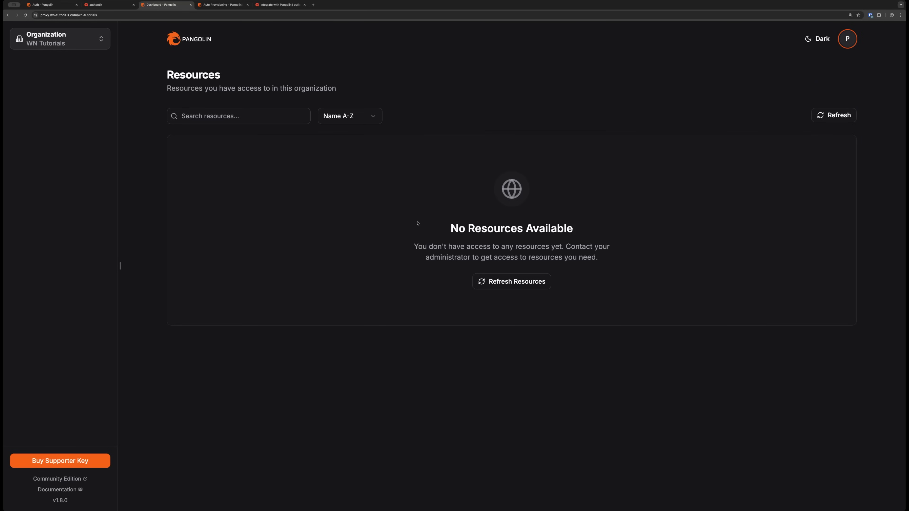
# Step: Return to the Pangolin login page that is already open in the browser
pyautogui.click(117, 5)
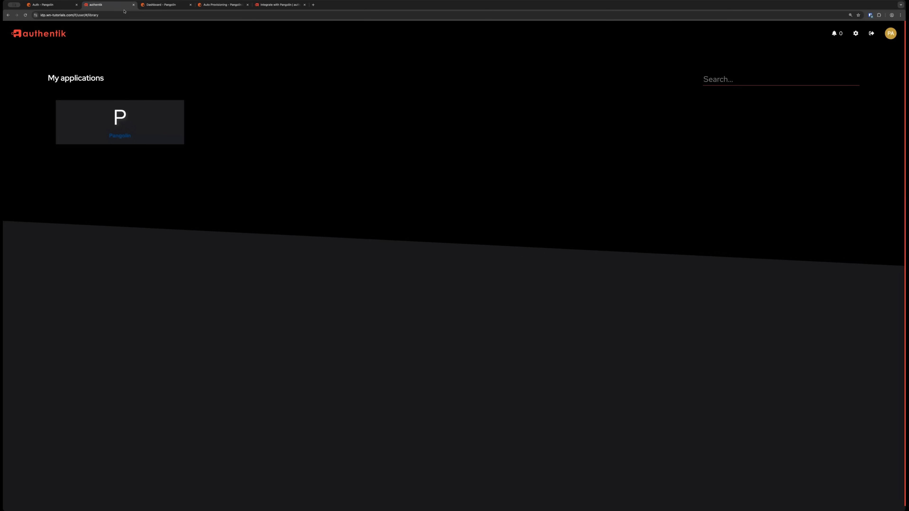
pyautogui.click(47, 5)
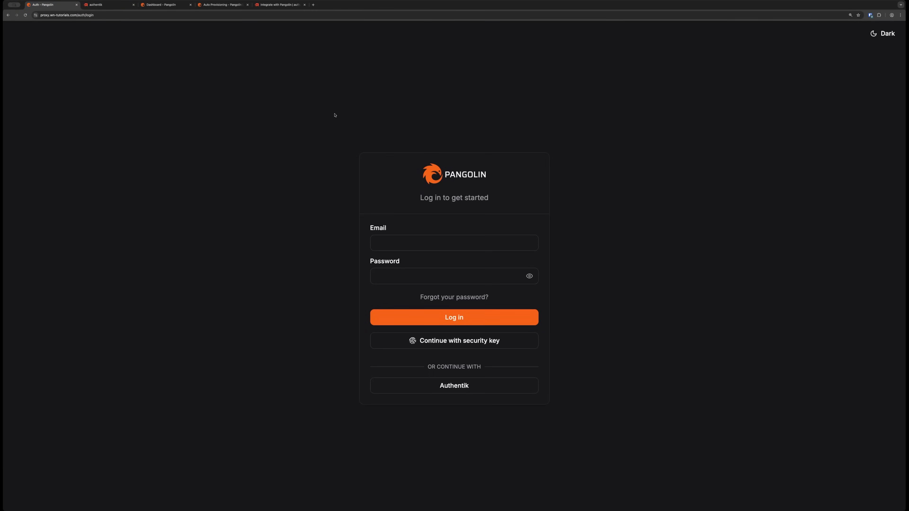